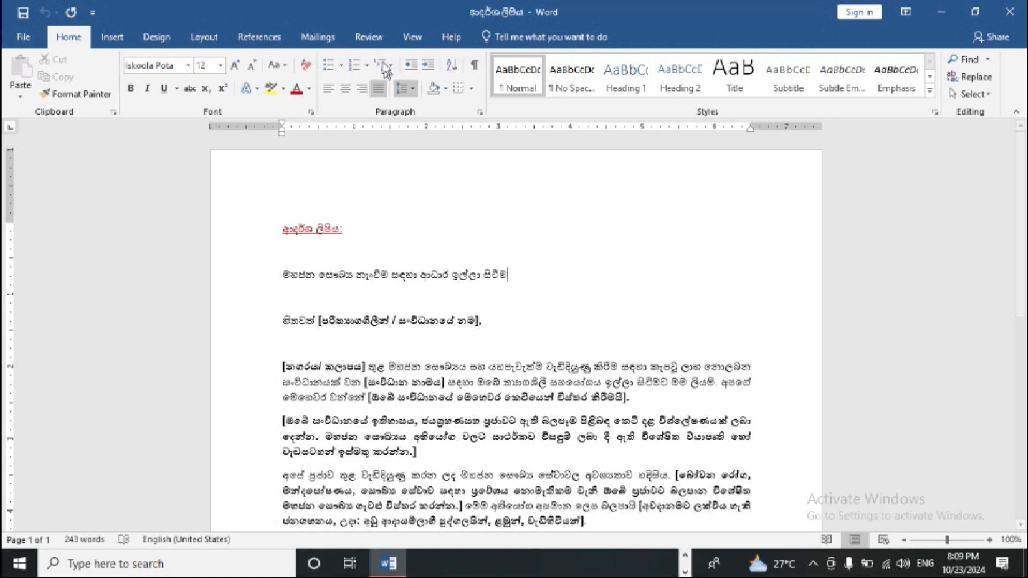
# Turn on Track Changes and set the review display to All Markup.
pyautogui.click(368, 37)
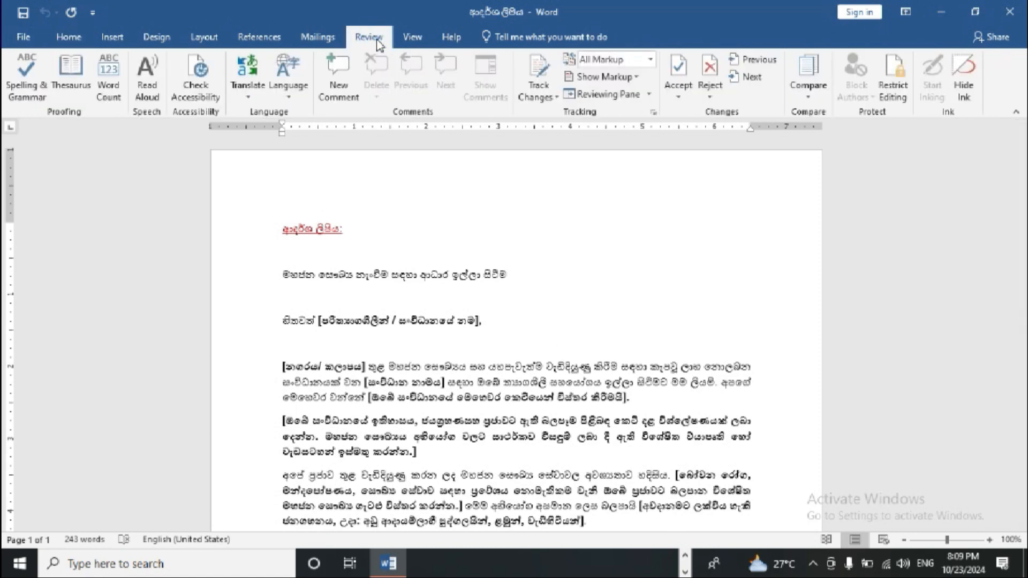
pyautogui.click(547, 72)
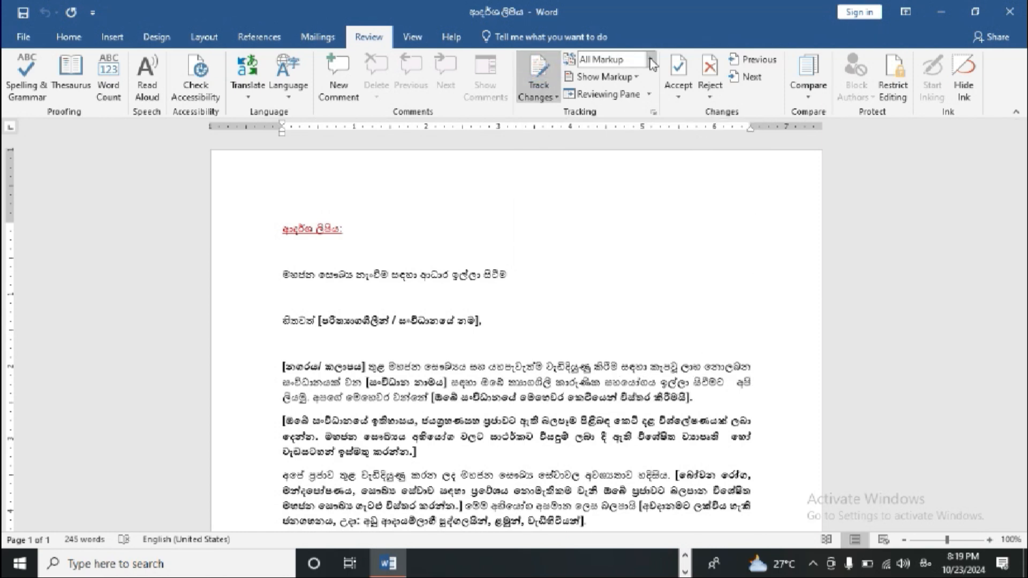
pyautogui.click(650, 59)
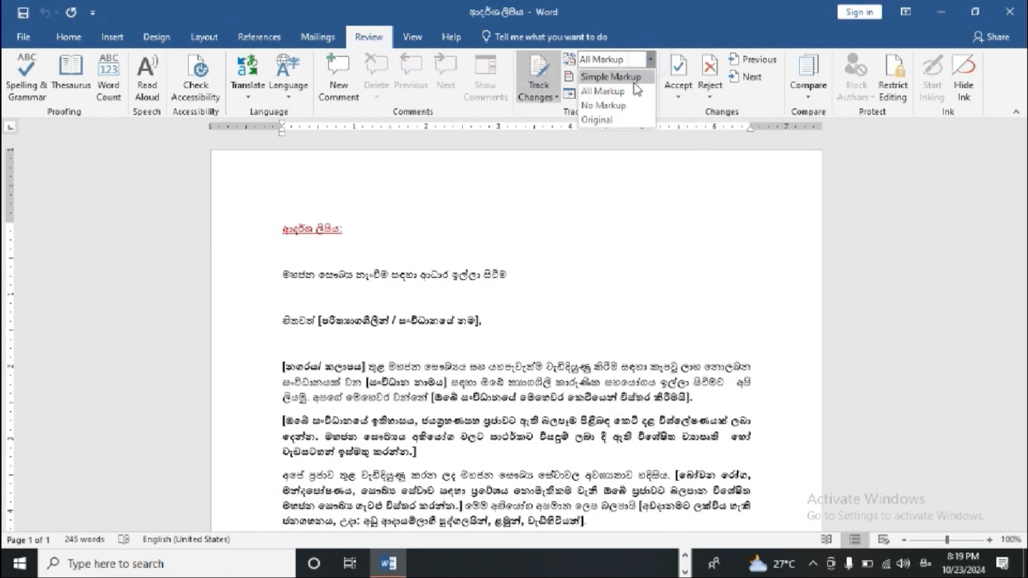
pyautogui.click(621, 92)
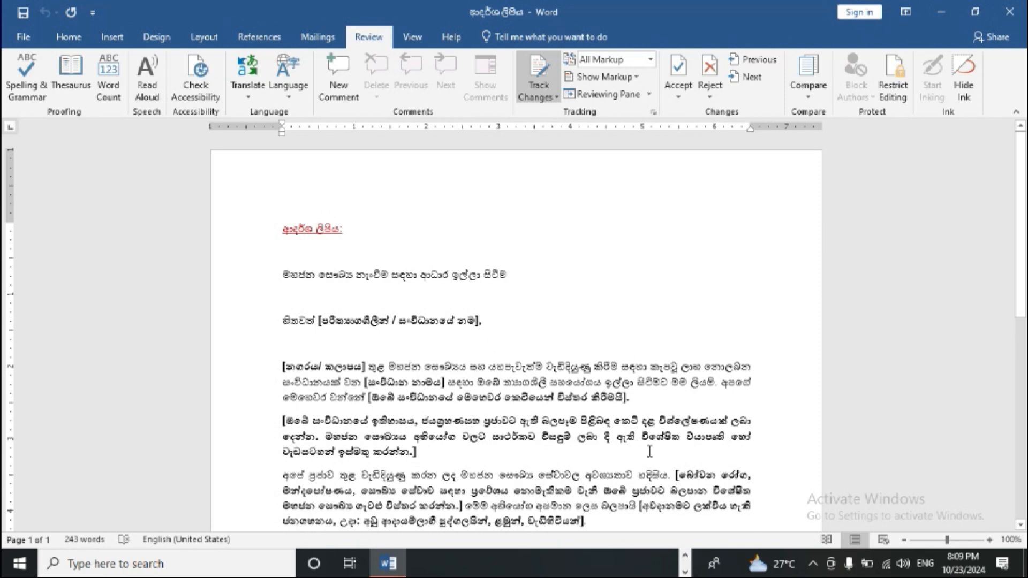
# Insert the word "කාරුණික" before "සහයෝගය" in the first body paragraph, using the Sinhala keyboard.
pyautogui.click(549, 382)
pyautogui.press('super+space')
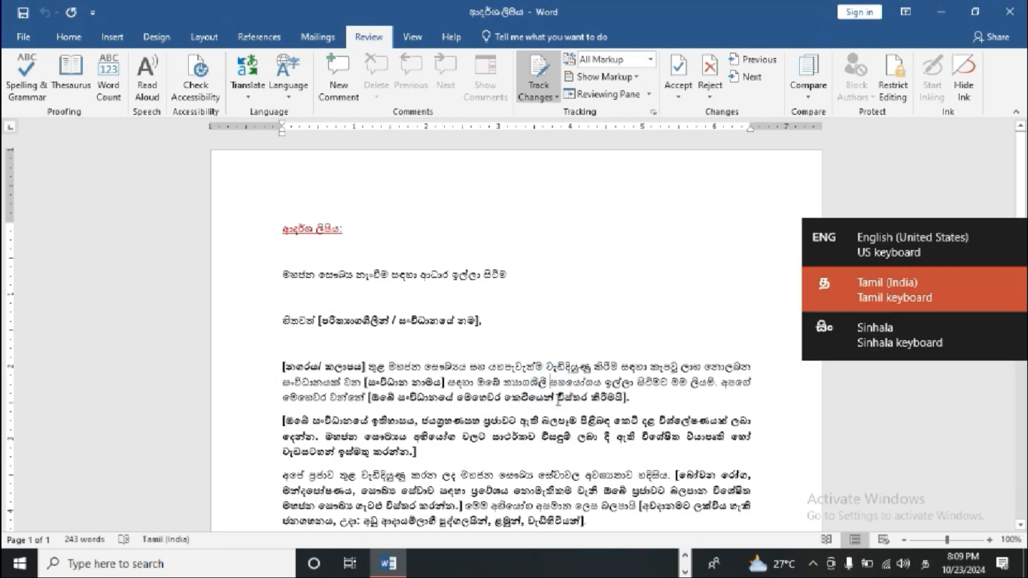
pyautogui.write('කාරුණික')
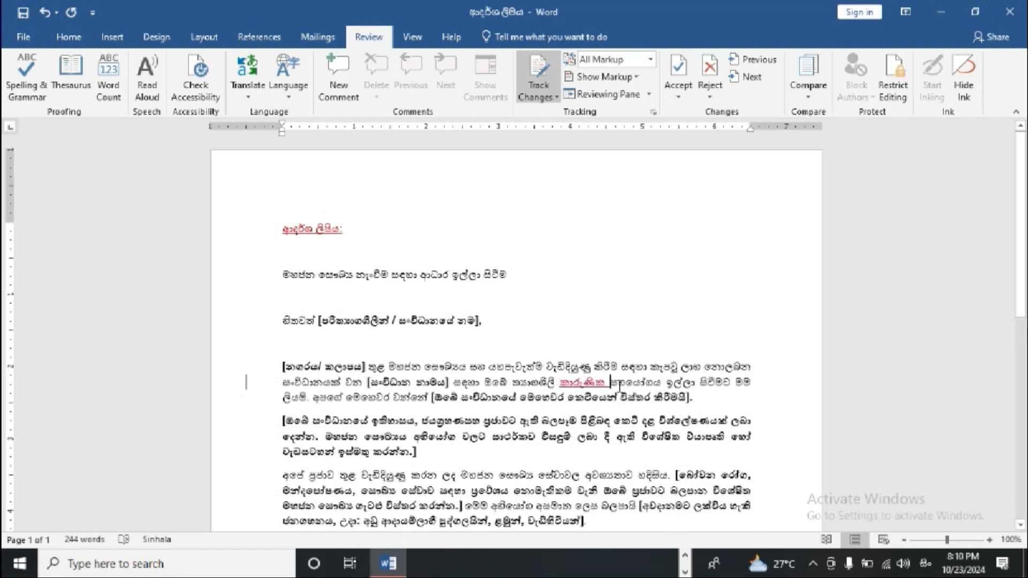
# Replace "මම ලියමි" with "අපි ලියමු" in the first body paragraph.
pyautogui.click(736, 382)
pyautogui.press('Delete')
pyautogui.press('Delete')
pyautogui.press('Delete')
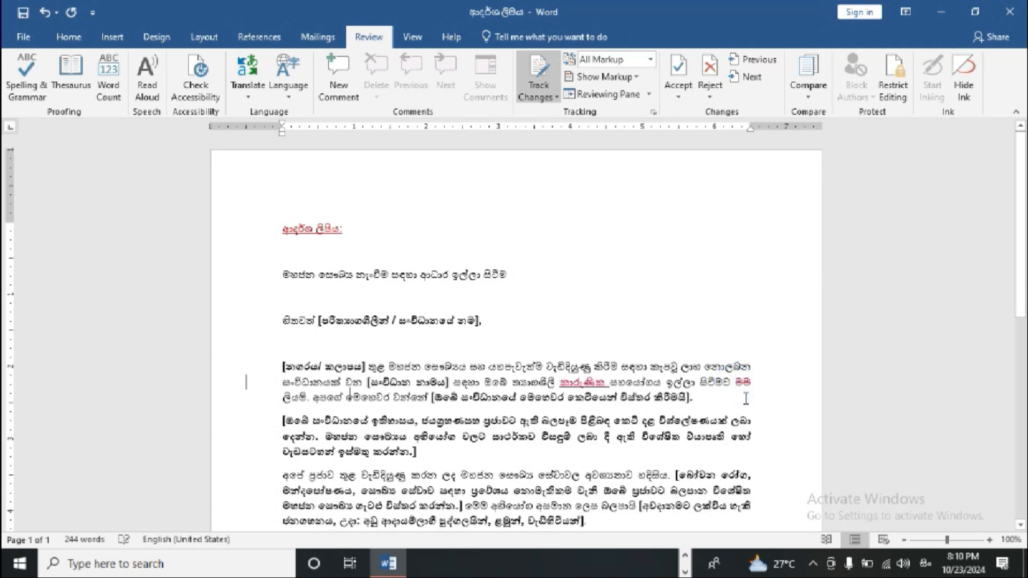
pyautogui.press('Delete')
pyautogui.press('Delete')
pyautogui.press('Delete')
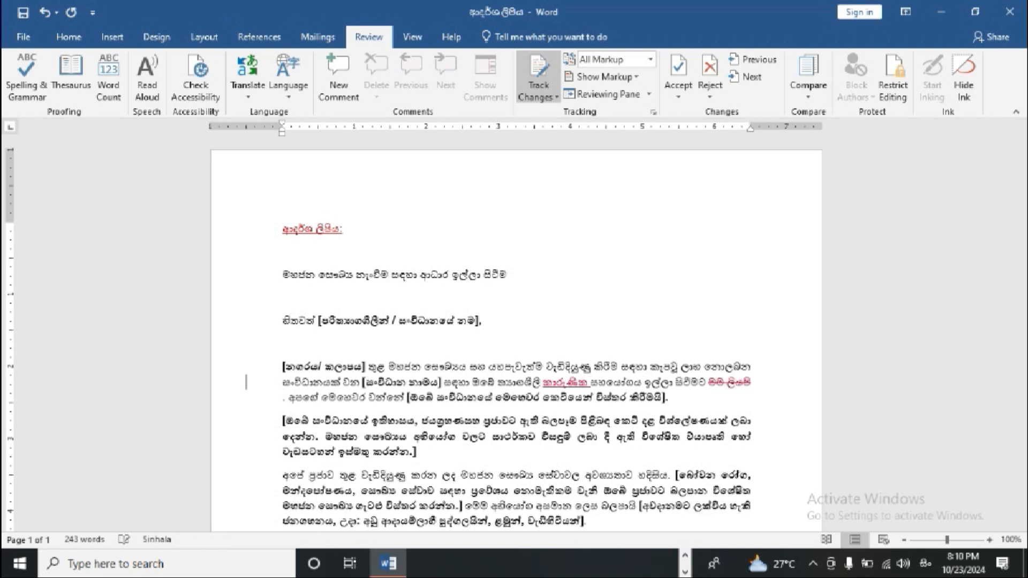
pyautogui.write('අපි')
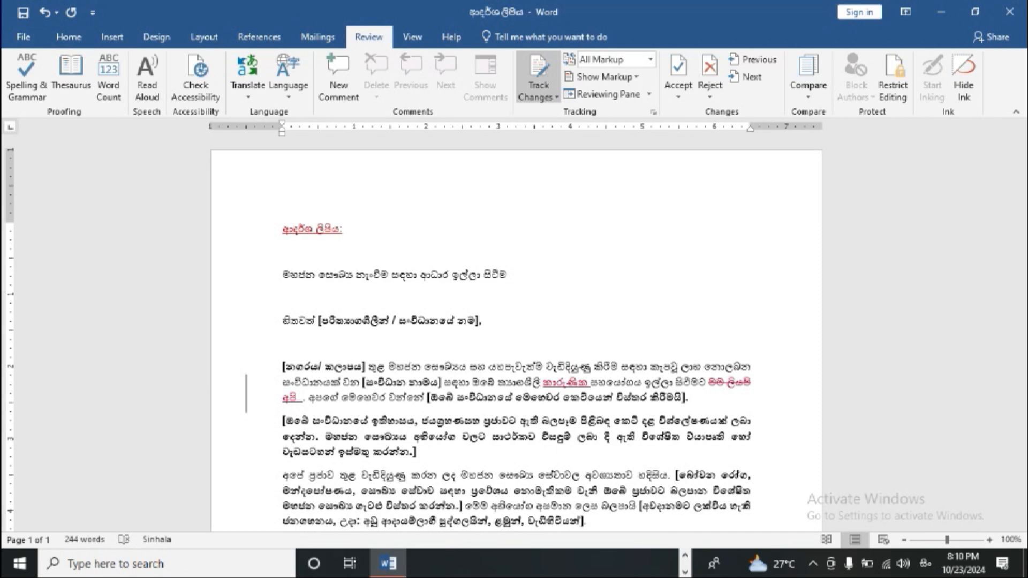
pyautogui.write(' ලියමු')
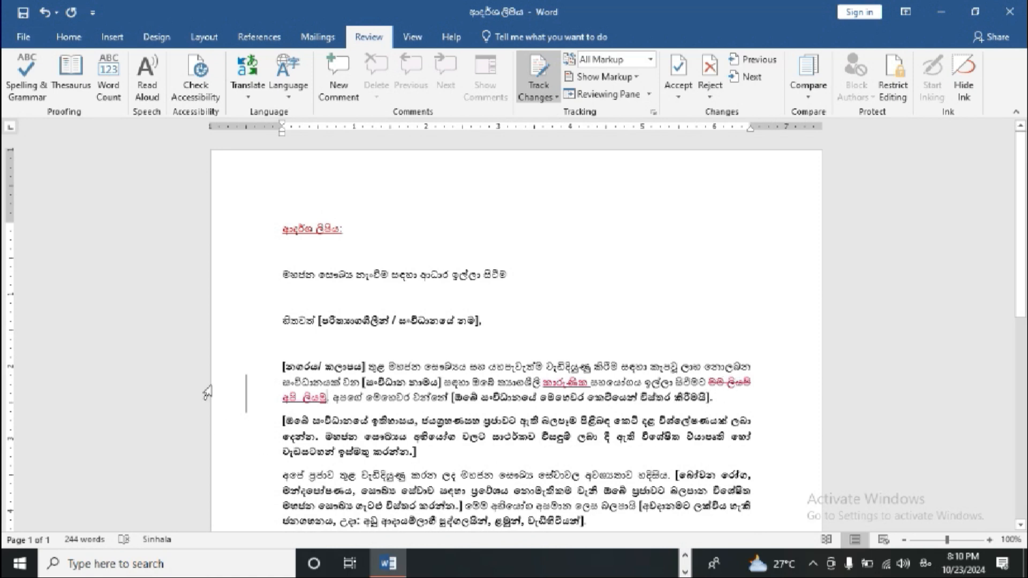
# Add the comment "ආයතනයේ" to the whole salutation line beginning "හිතවත්".
pyautogui.doubleClick(308, 320)
pyautogui.moveTo(308, 319); pyautogui.dragTo(498, 325)
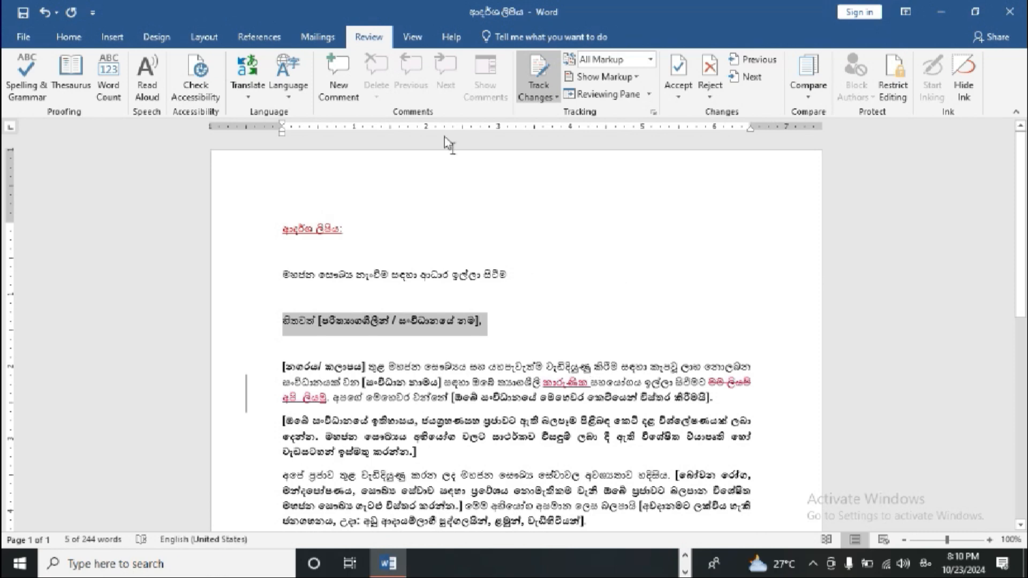
pyautogui.click(342, 70)
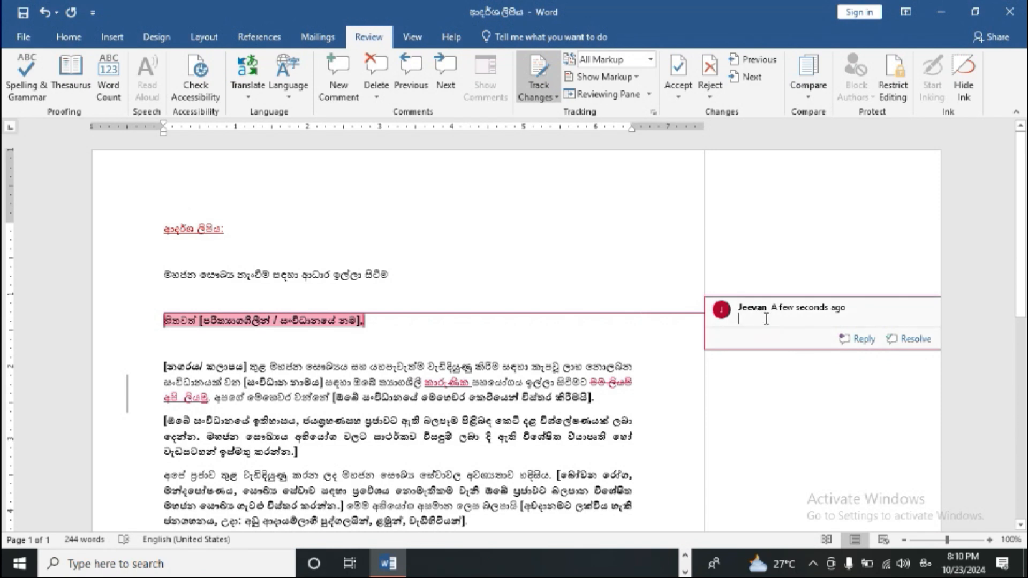
pyautogui.write('අදන')
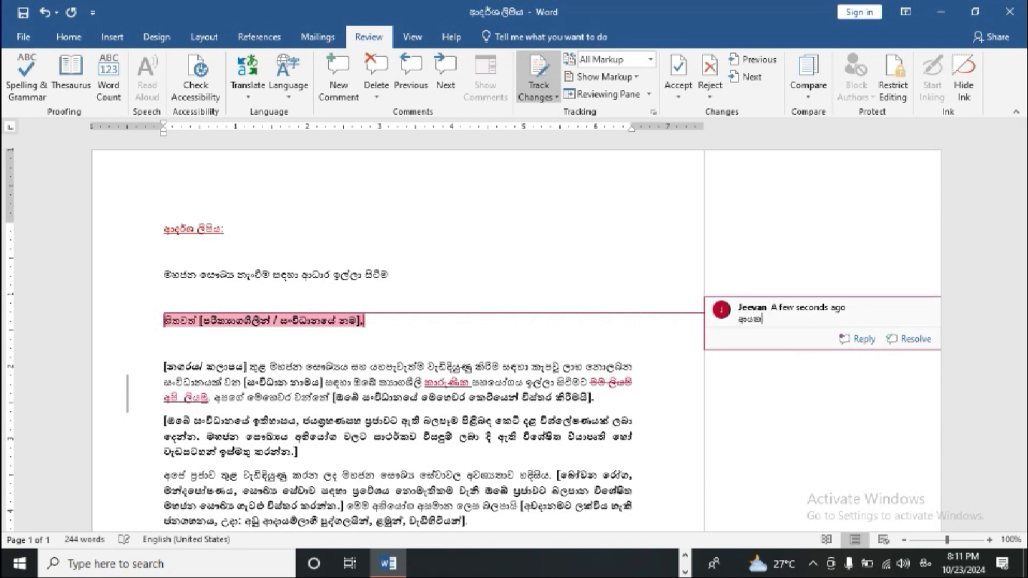
pyautogui.press('BackSpace')
pyautogui.write('ත')
pyautogui.write('නයට')
pyautogui.write('ය්')
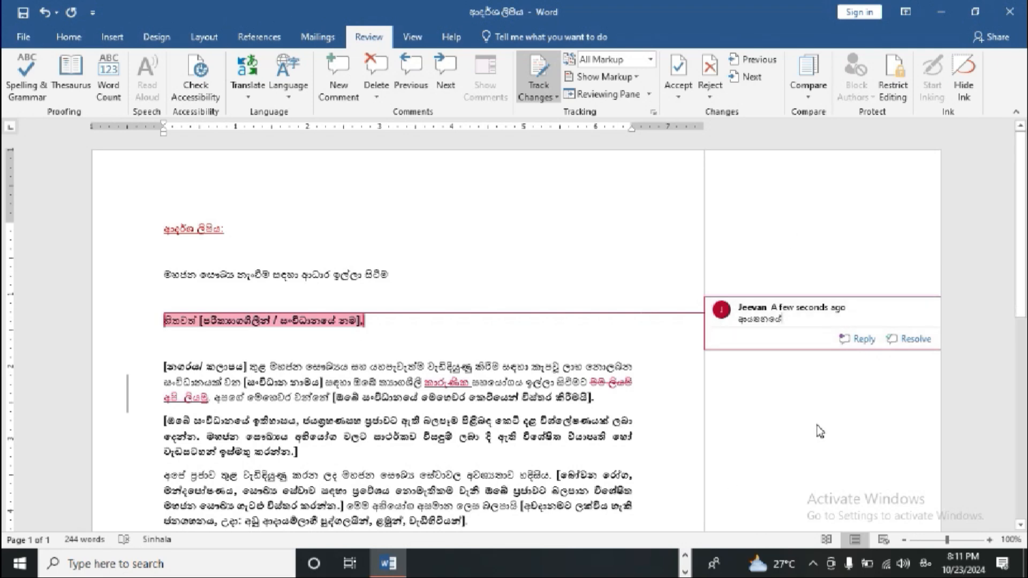
# Replace the misspelled word after "විශේෂිත" in the second body paragraph with "ව්‍යාපෘති".
pyautogui.scroll(-2, 570, 368)
pyautogui.click(568, 368)
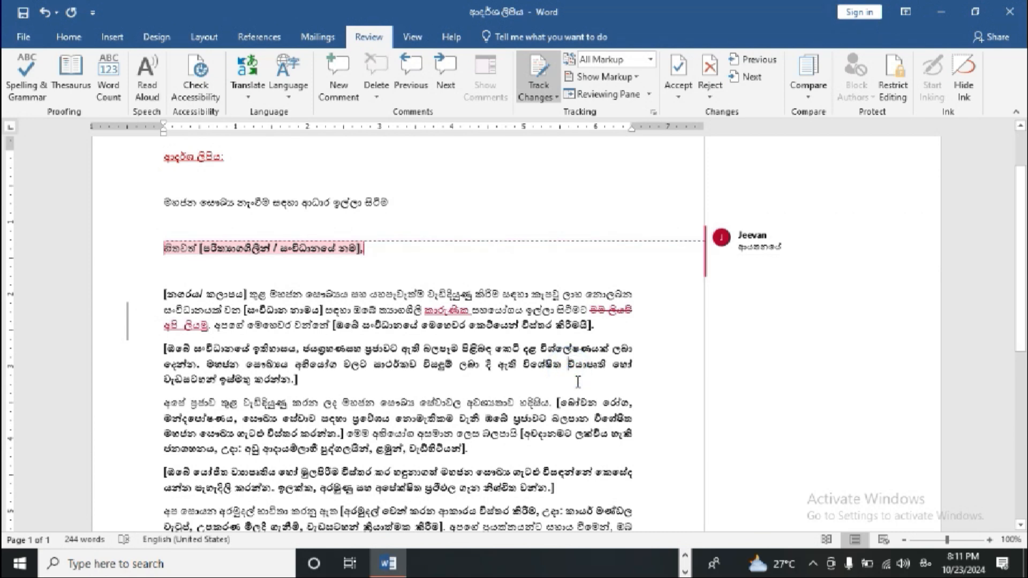
pyautogui.hotkey('ctrl', 'Delete')
pyautogui.hotkey('alt', 'shift')
pyautogui.write('ව්\u200dයාපෘති')
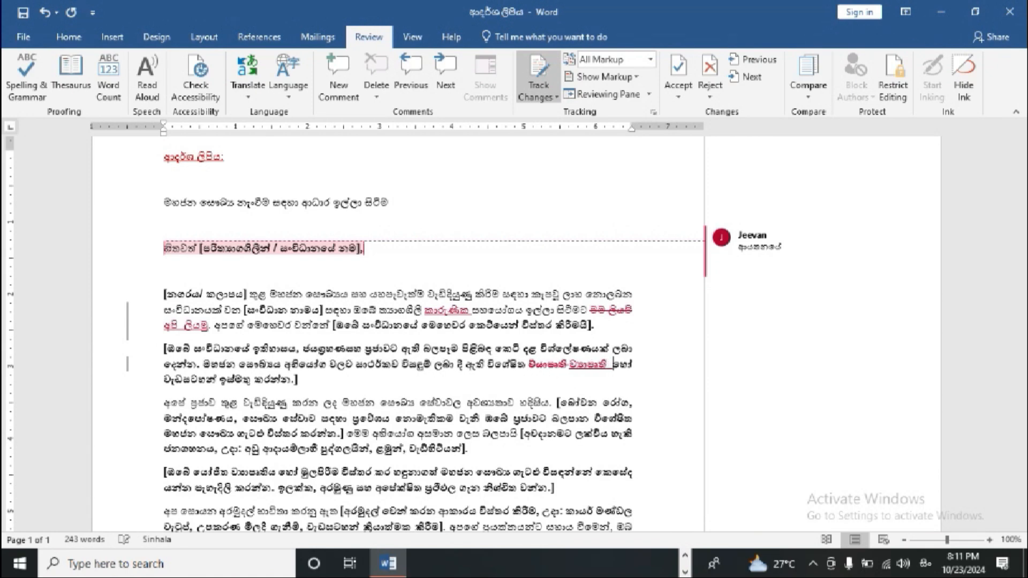
# Insert the word "මෙහි" before "අමුණා ඇත" in the paragraph about the attached project plan.
pyautogui.scroll(-1, 398, 332)
pyautogui.scroll(-1, 398, 332)
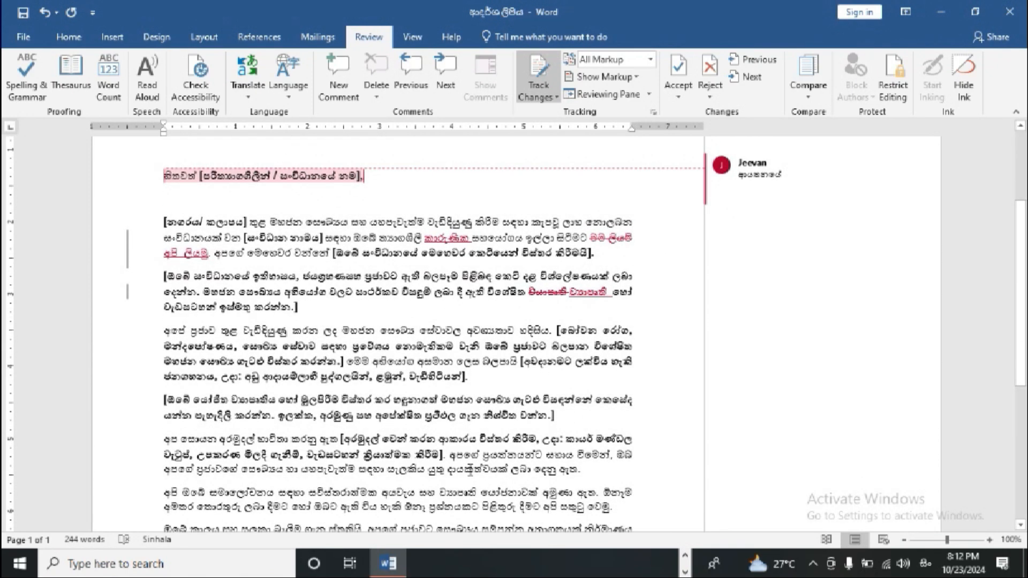
pyautogui.click(542, 493)
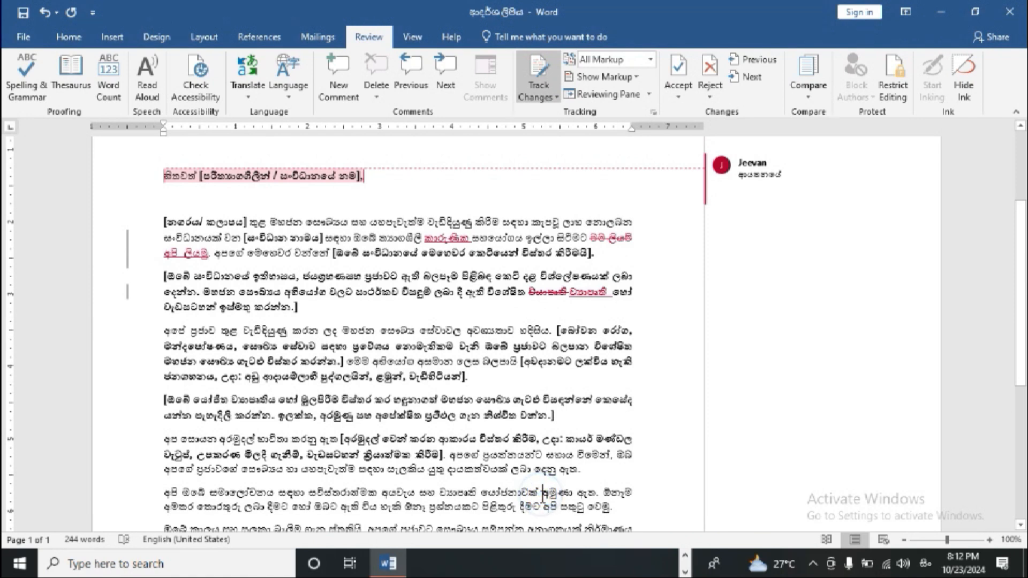
pyautogui.write('මෙහි')
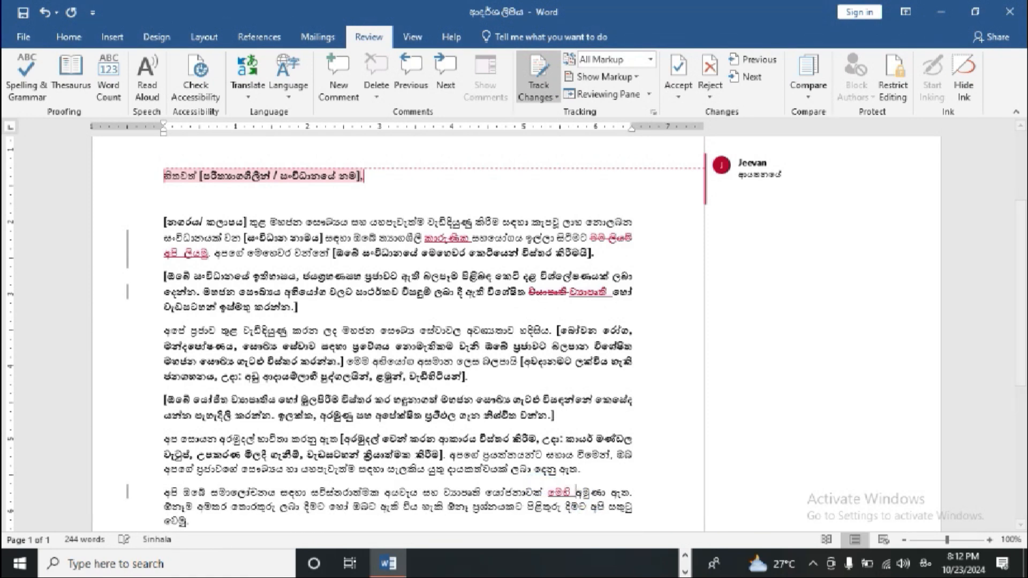
# Add a comment beginning "තව කර" on the word "ඇත" at the end of the attached project plan sentence.
pyautogui.click(325, 85)
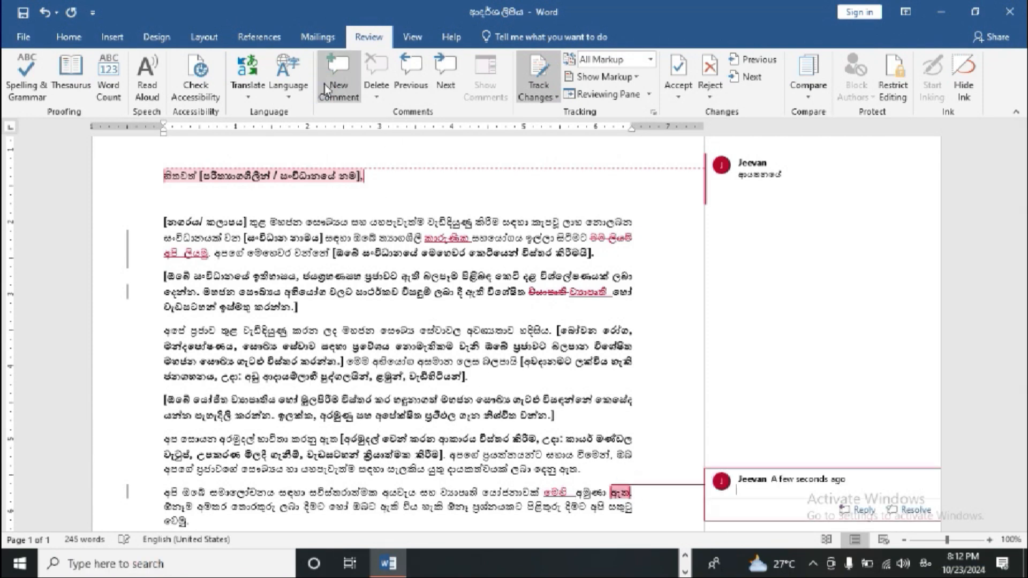
pyautogui.write('සව කරුණු සඳහන්')
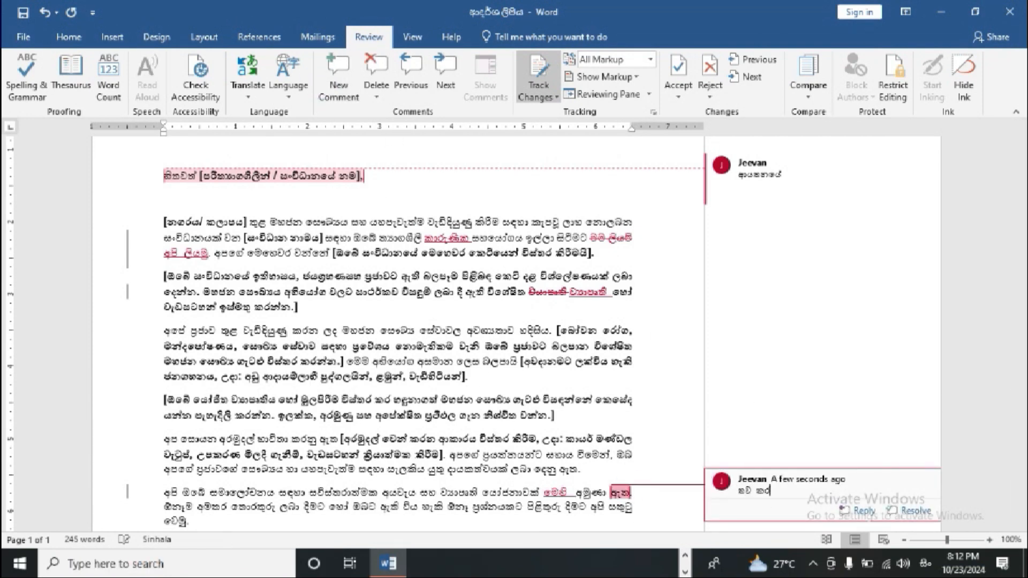
pyautogui.write(' කර.')
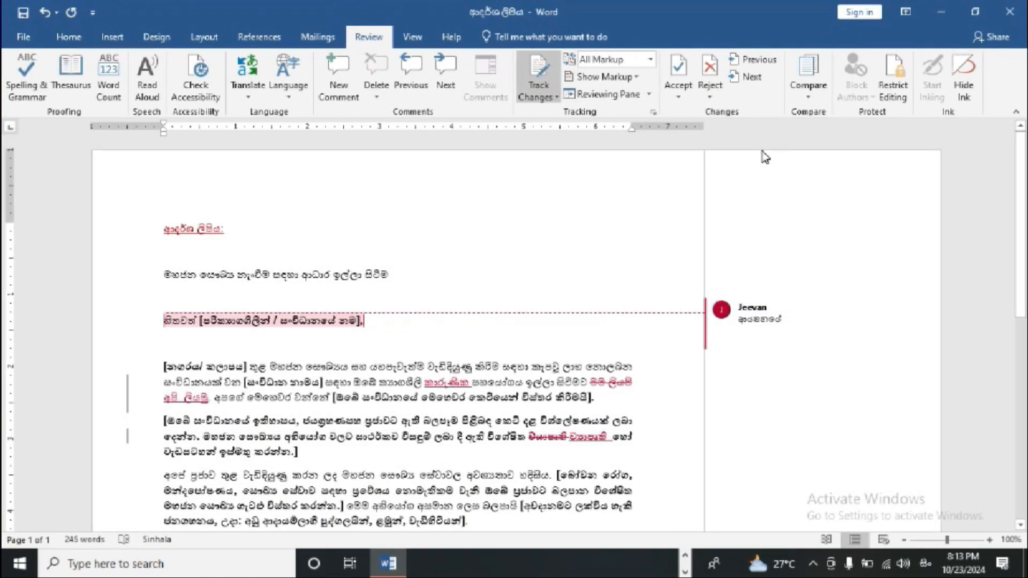
# Accept the tracked insertion "කාරුණික" in the first body paragraph with Accept and Move to Next.
pyautogui.scroll(-1, 765, 157)
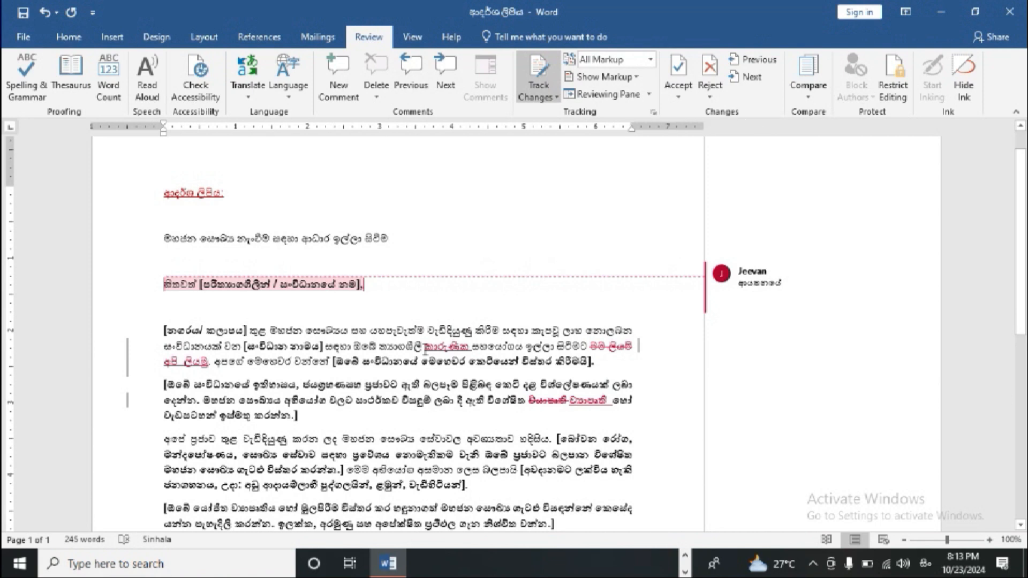
pyautogui.moveTo(425, 349); pyautogui.dragTo(464, 351)
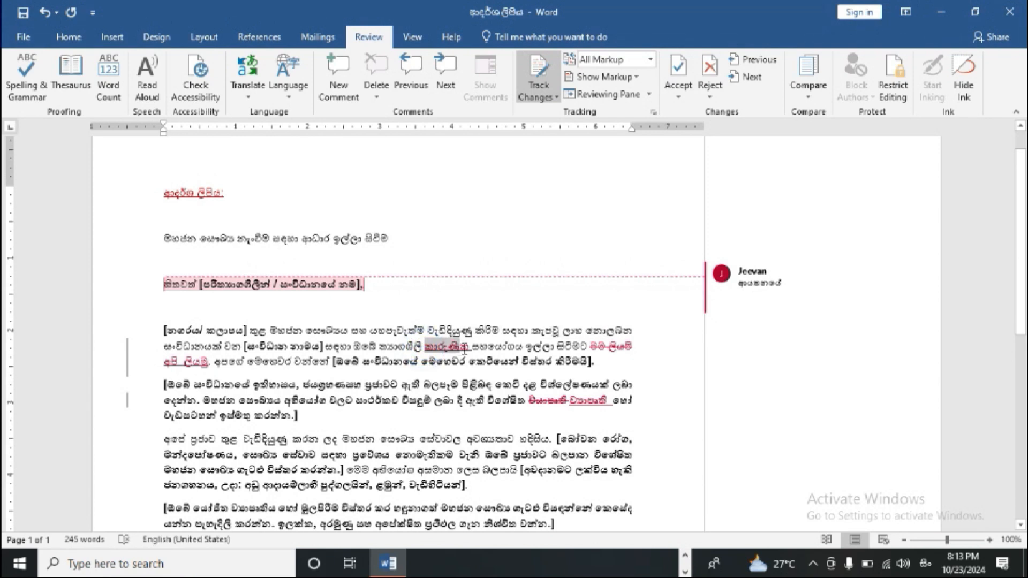
pyautogui.click(678, 98)
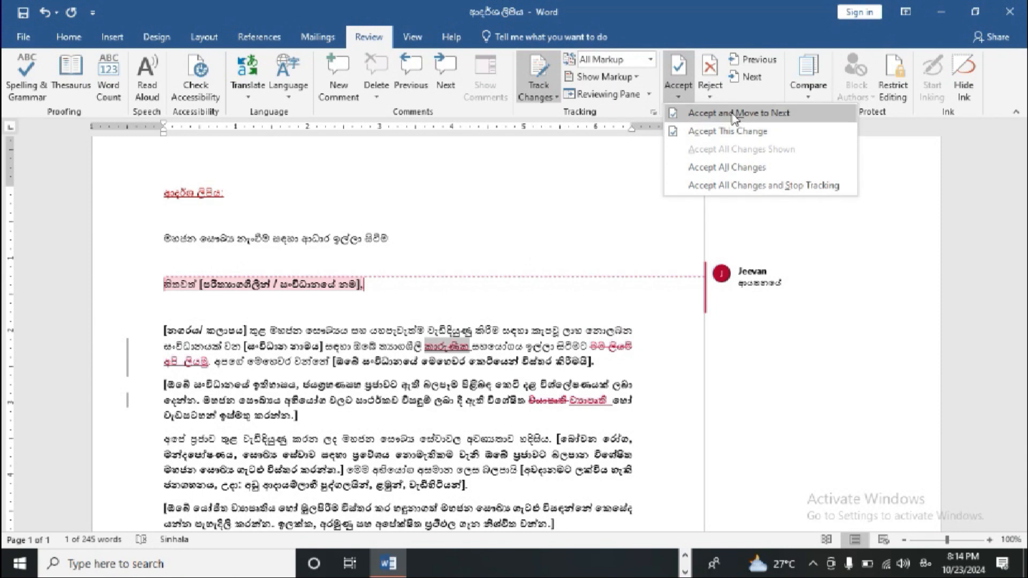
pyautogui.click(712, 96)
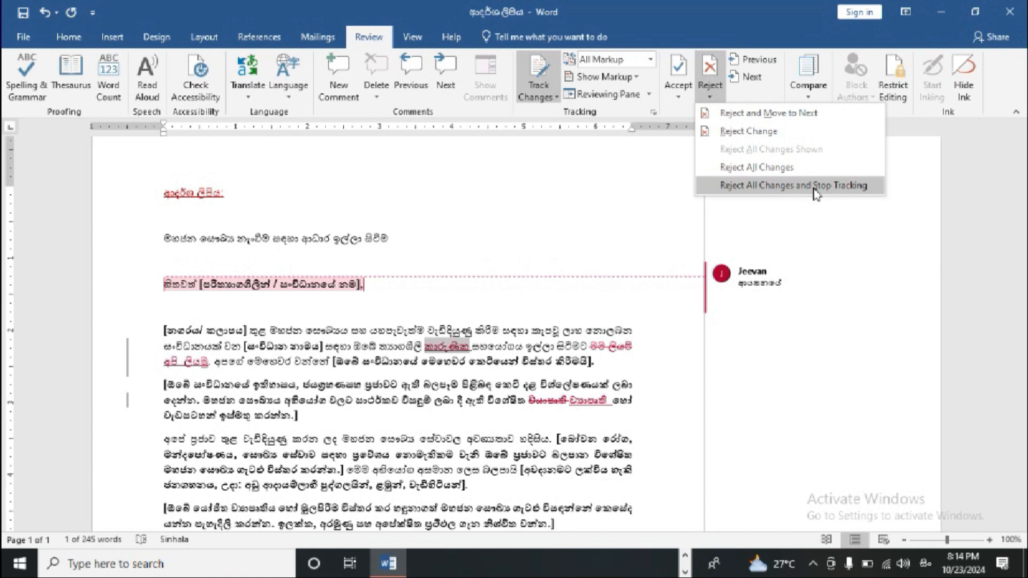
pyautogui.click(652, 213)
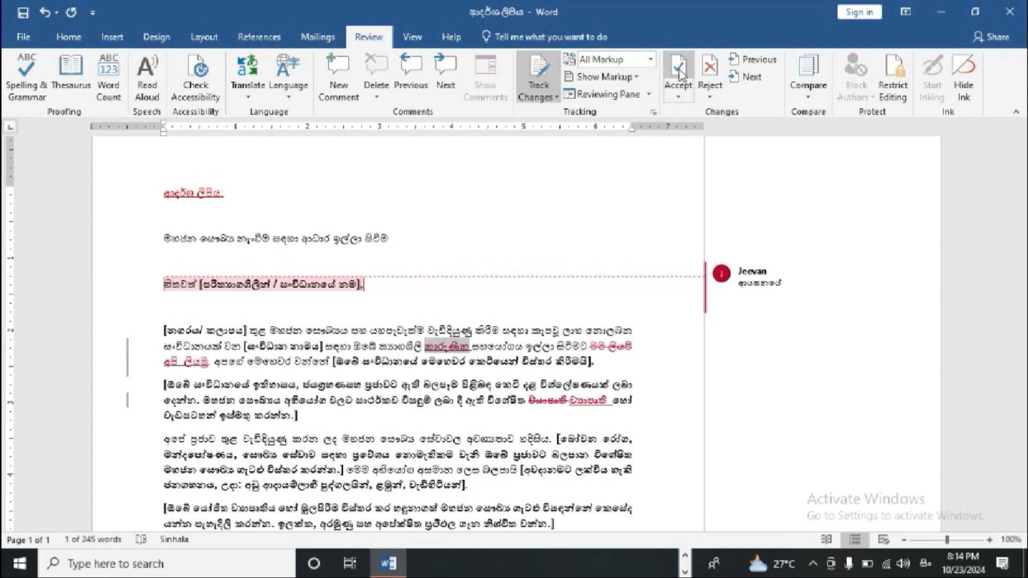
pyautogui.click(679, 95)
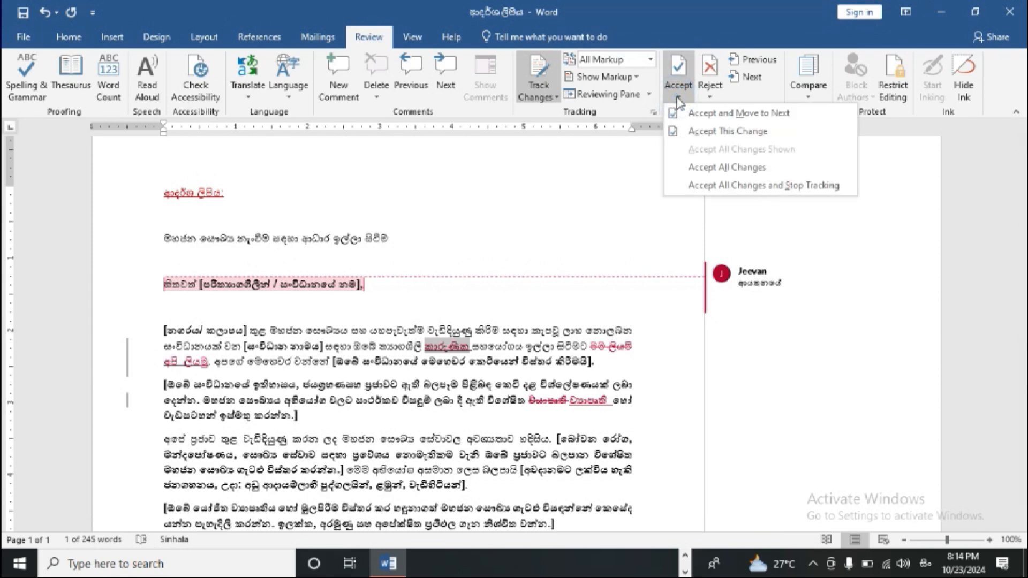
pyautogui.click(760, 113)
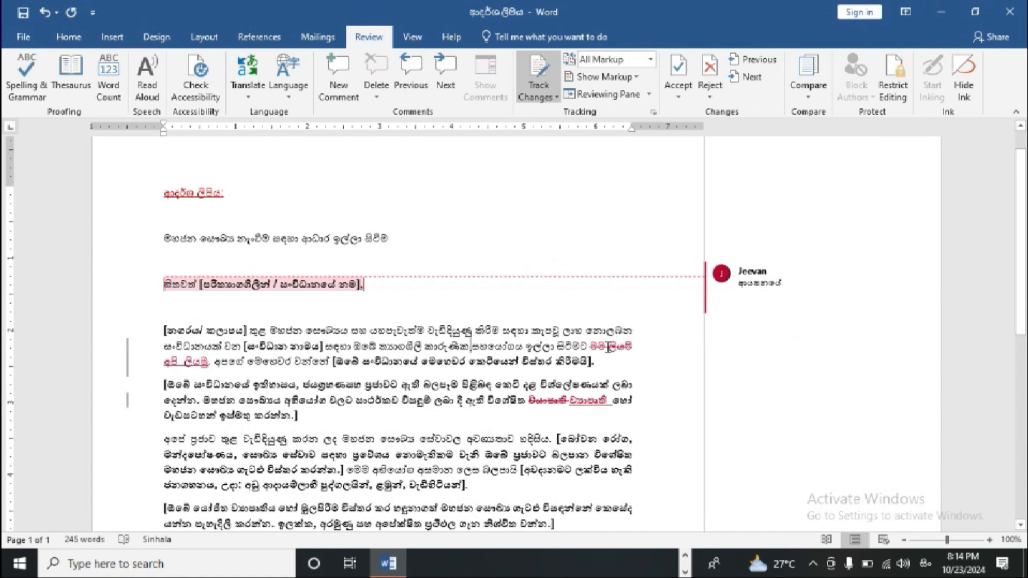
# Reject the tracked deletion of "මම ලියමි" and the tracked insertion "අපි ලියමු" in the first body paragraph.
pyautogui.moveTo(589, 347); pyautogui.dragTo(638, 347)
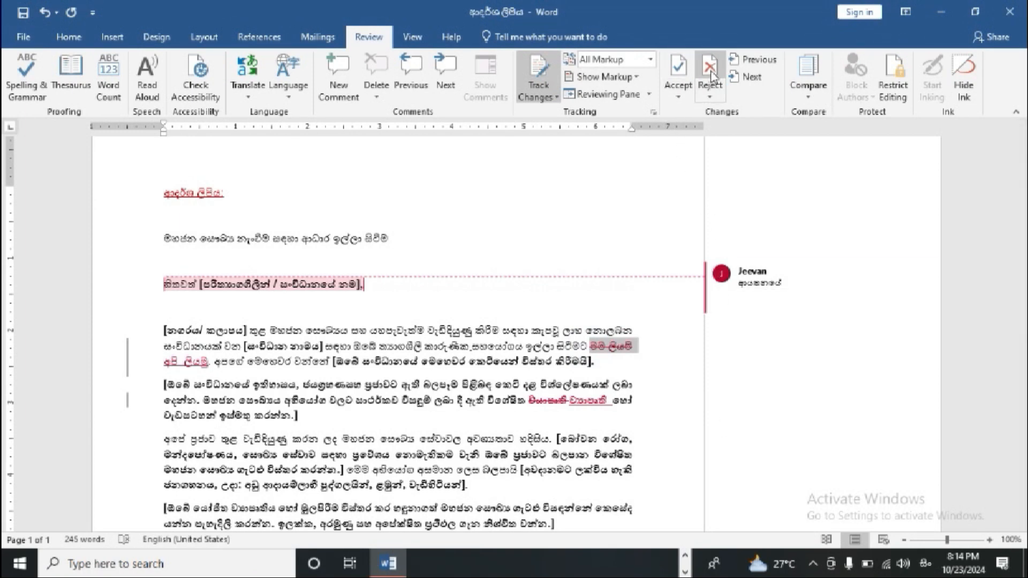
pyautogui.click(710, 95)
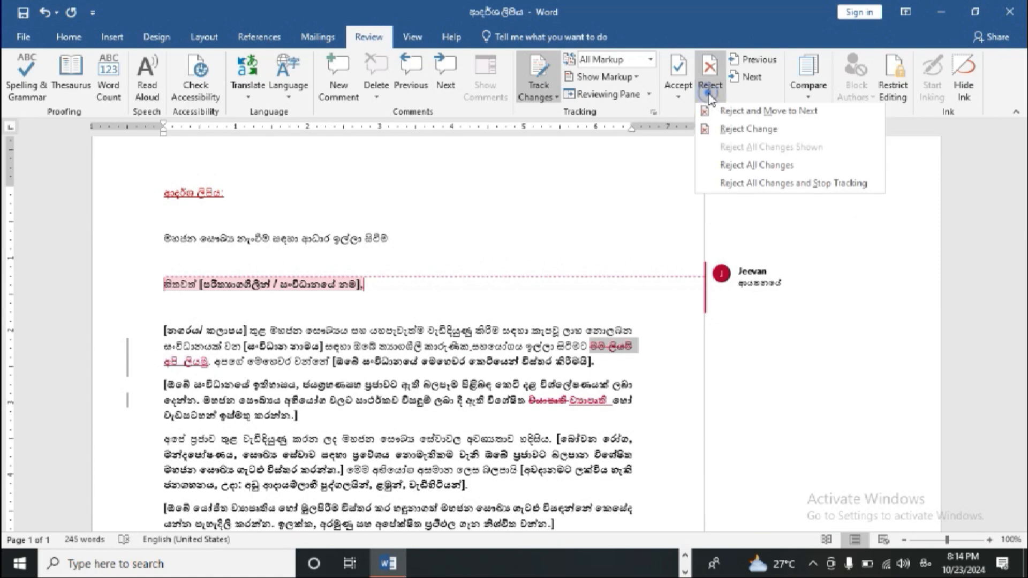
pyautogui.click(762, 113)
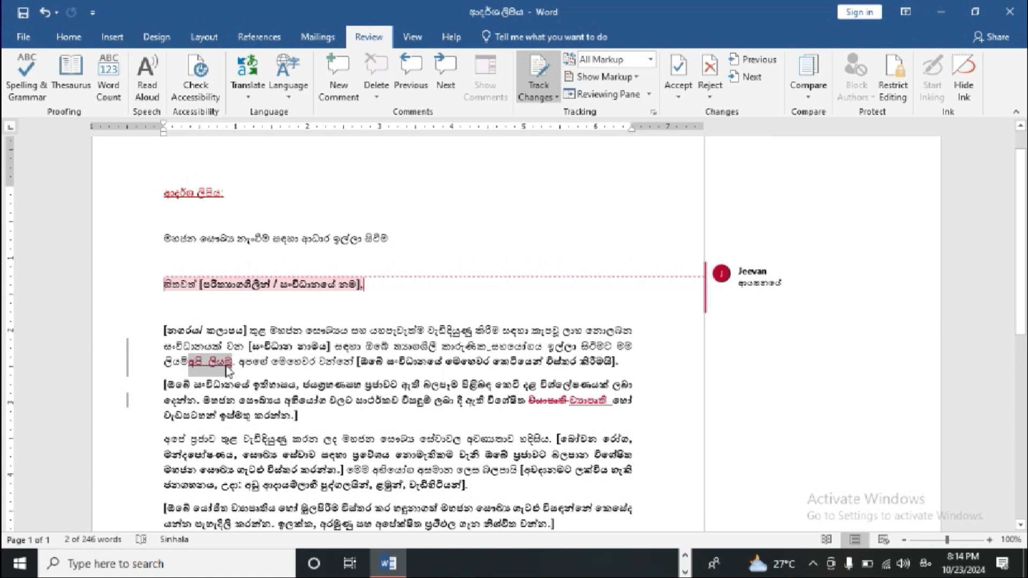
pyautogui.click(710, 69)
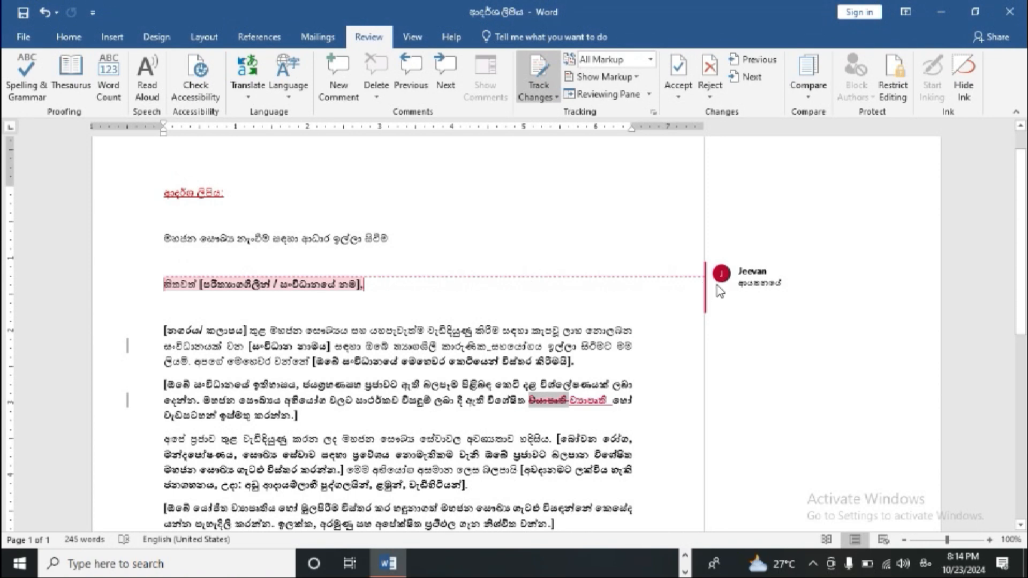
# Delete the comment attached to the salutation line.
pyautogui.moveTo(742, 282)
pyautogui.doubleClick(760, 284)
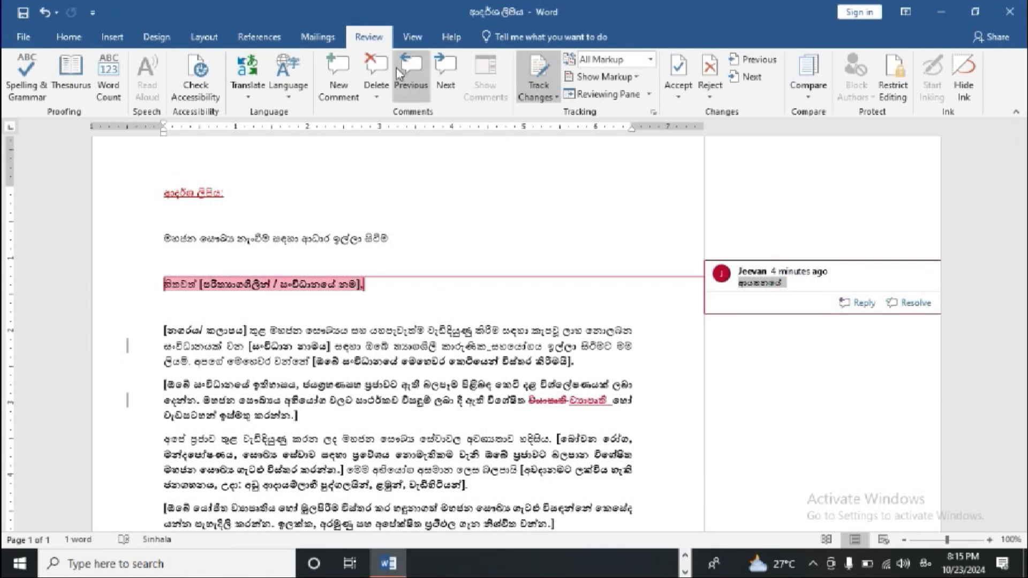
pyautogui.click(377, 70)
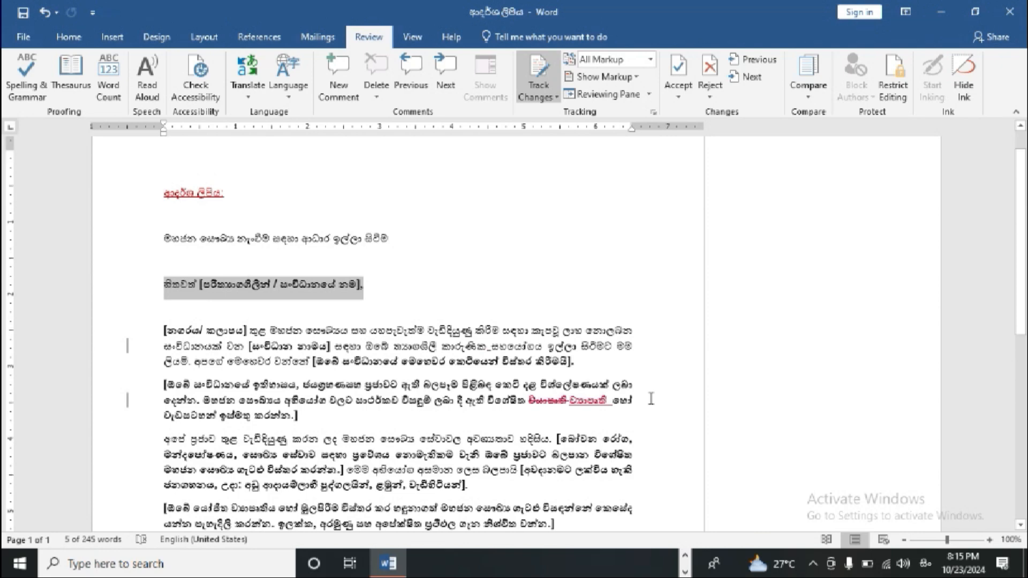
# Accept the tracked insertion "ව්‍යාපෘති" and the tracked deletion just before it in the second body paragraph.
pyautogui.scroll(-1, 652, 399)
pyautogui.click(599, 365)
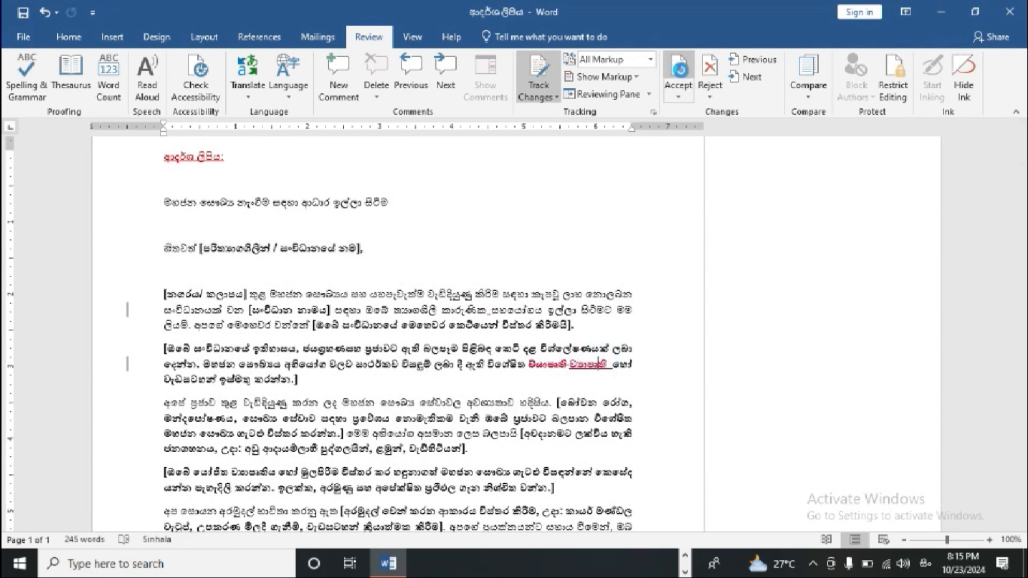
pyautogui.click(680, 72)
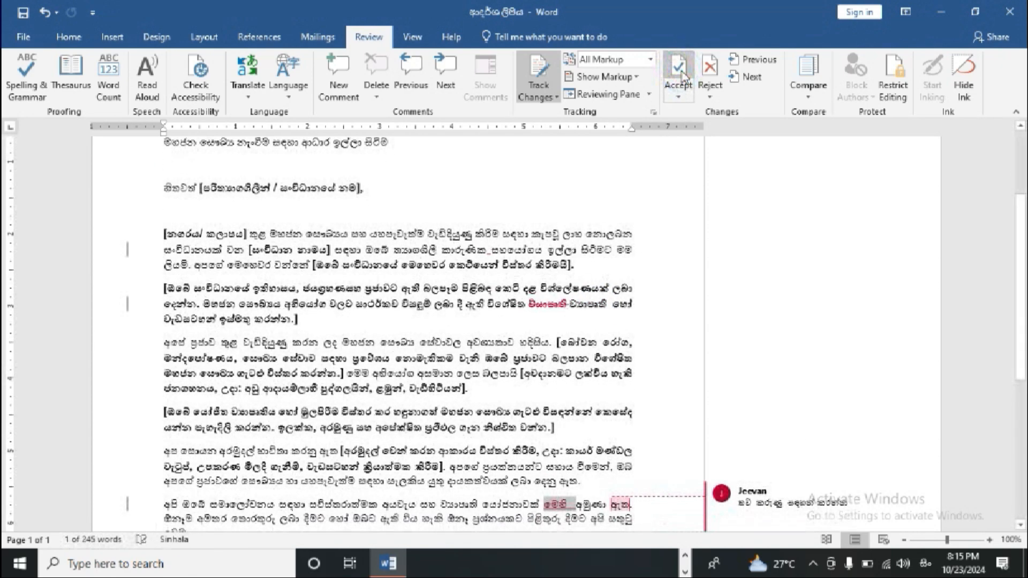
pyautogui.click(550, 302)
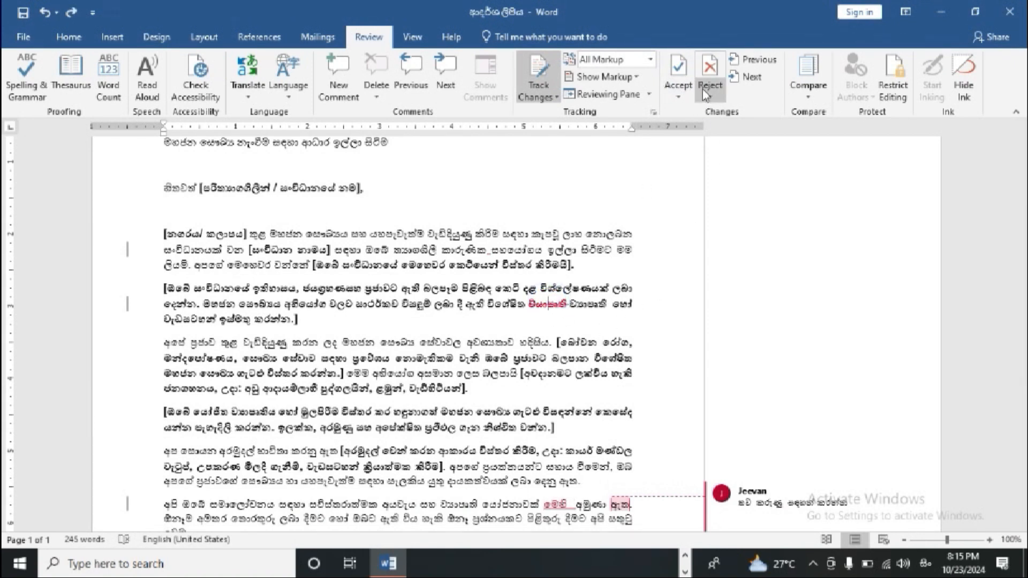
pyautogui.click(681, 70)
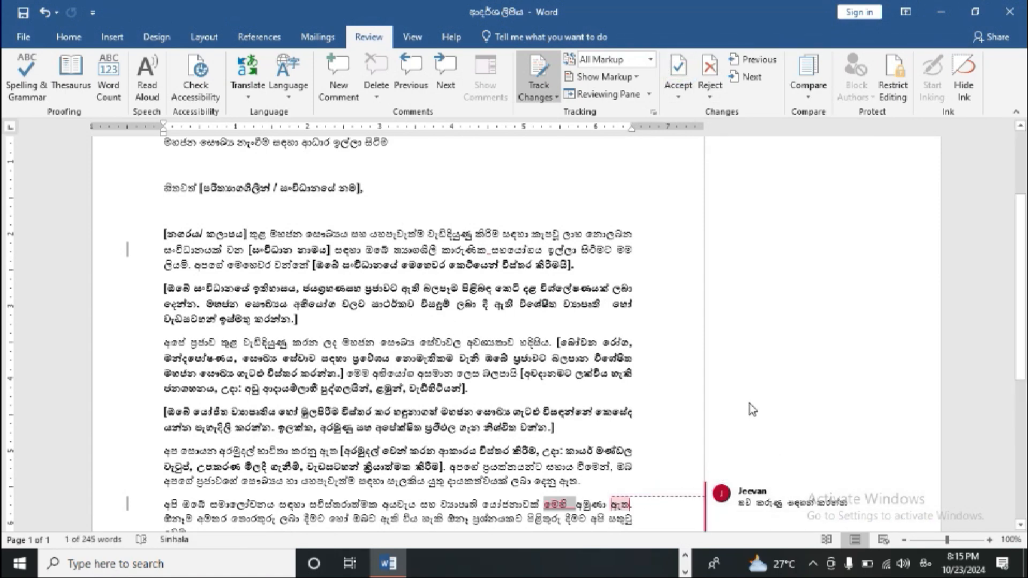
# Preview the letter with No Markup, checking the edited words in the first two body paragraphs, and restore All Markup.
pyautogui.scroll(2, 750, 404)
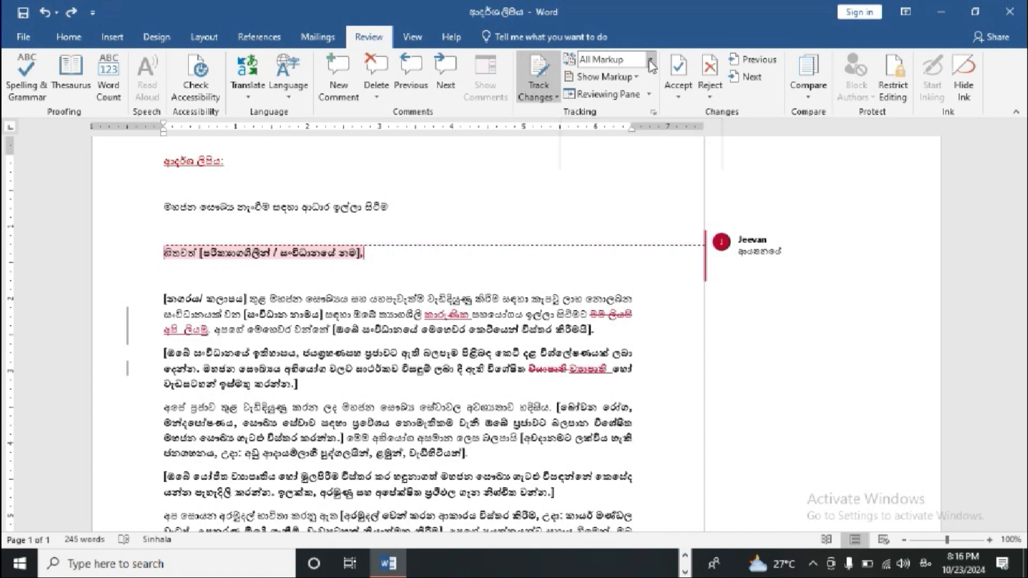
pyautogui.click(651, 61)
pyautogui.click(619, 106)
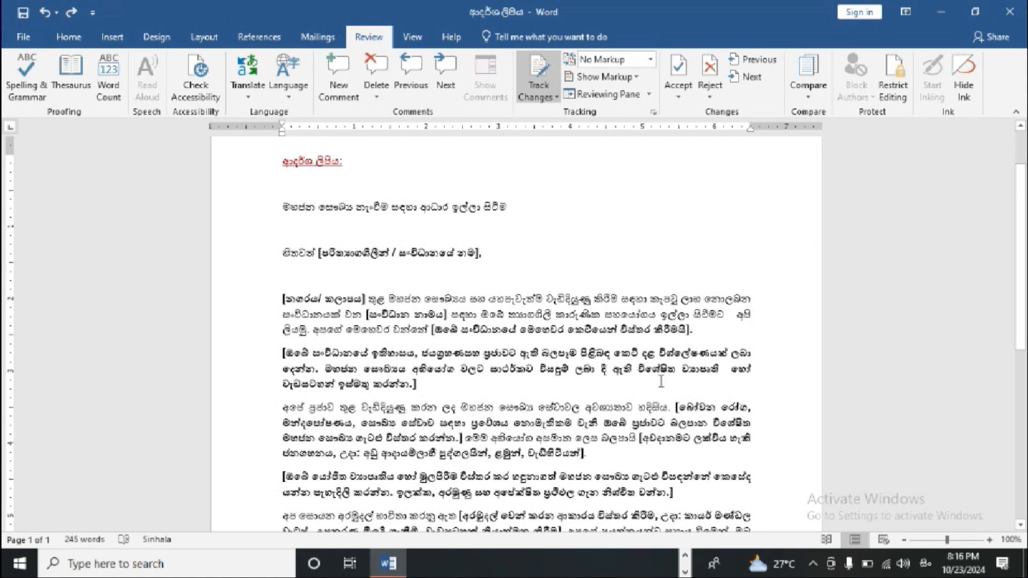
pyautogui.click(707, 371)
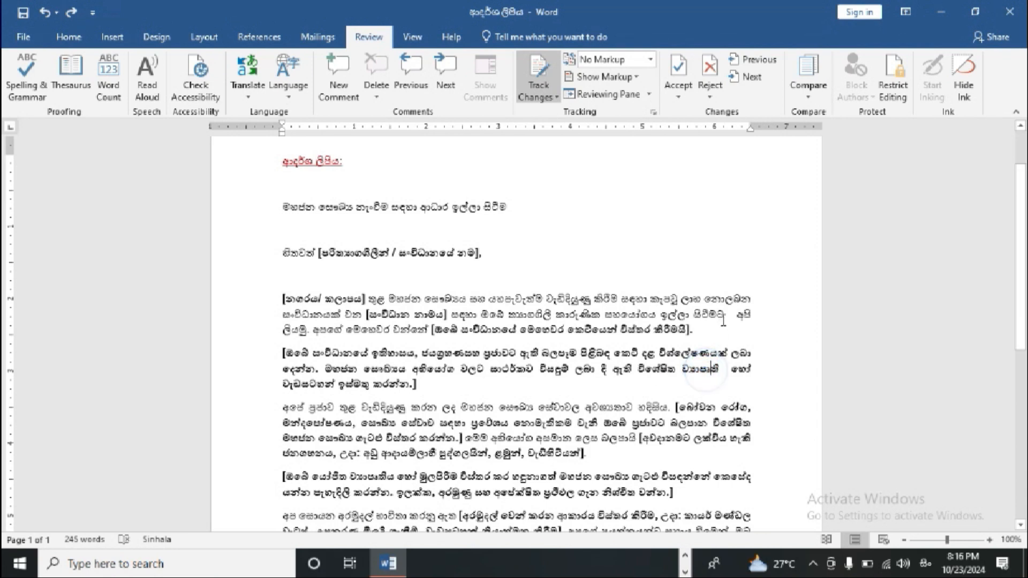
pyautogui.moveTo(734, 317); pyautogui.dragTo(762, 323)
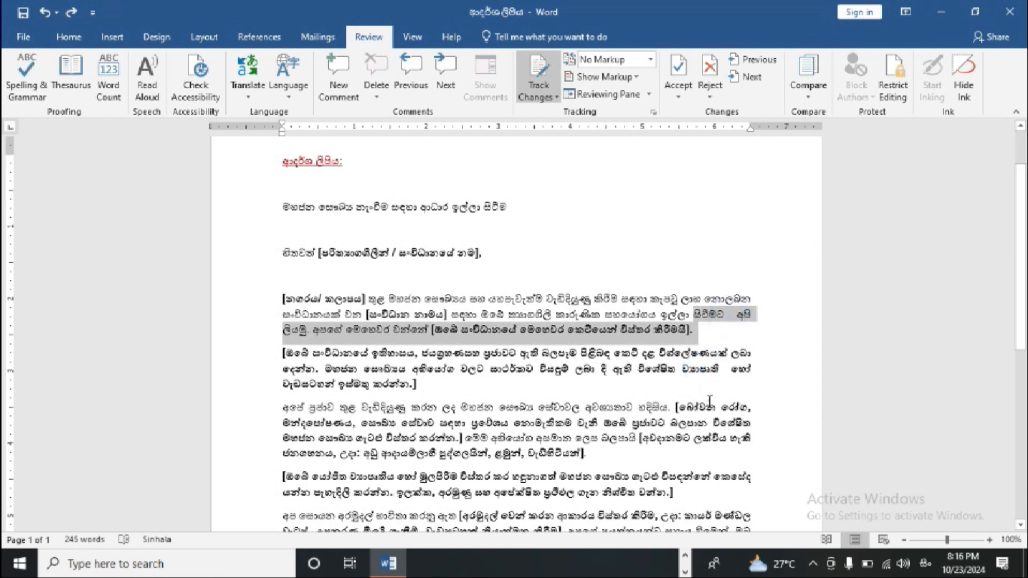
pyautogui.click(760, 320)
pyautogui.click(651, 63)
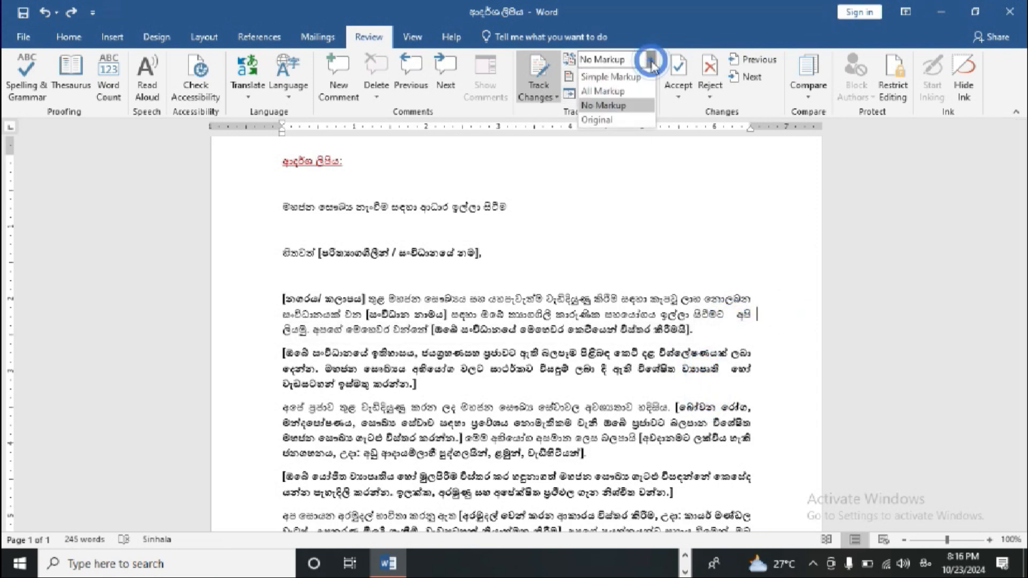
pyautogui.click(602, 91)
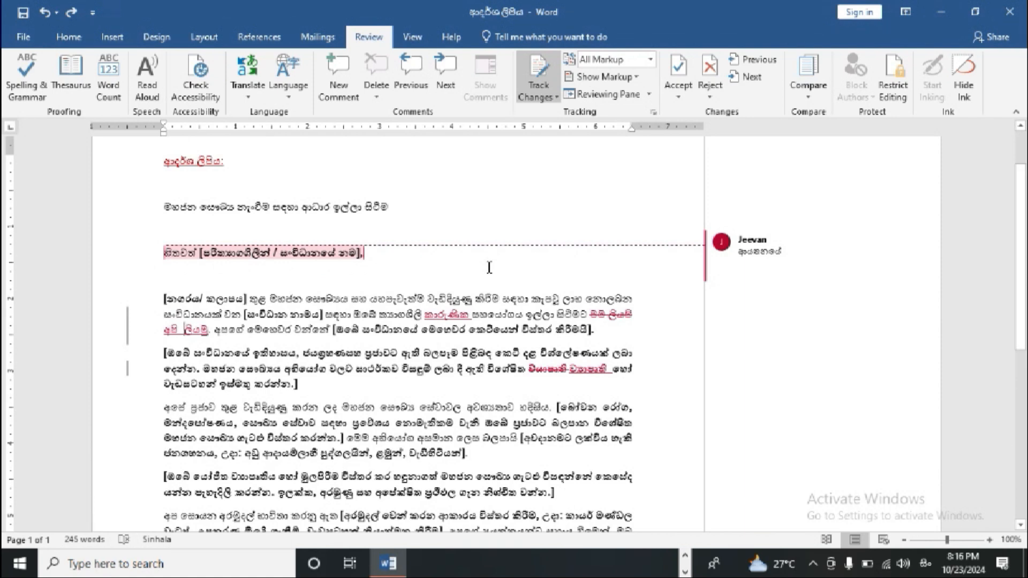
# Accept all tracked changes in the letter and delete the comments on the salutation line and on the word "ඇත".
pyautogui.click(678, 97)
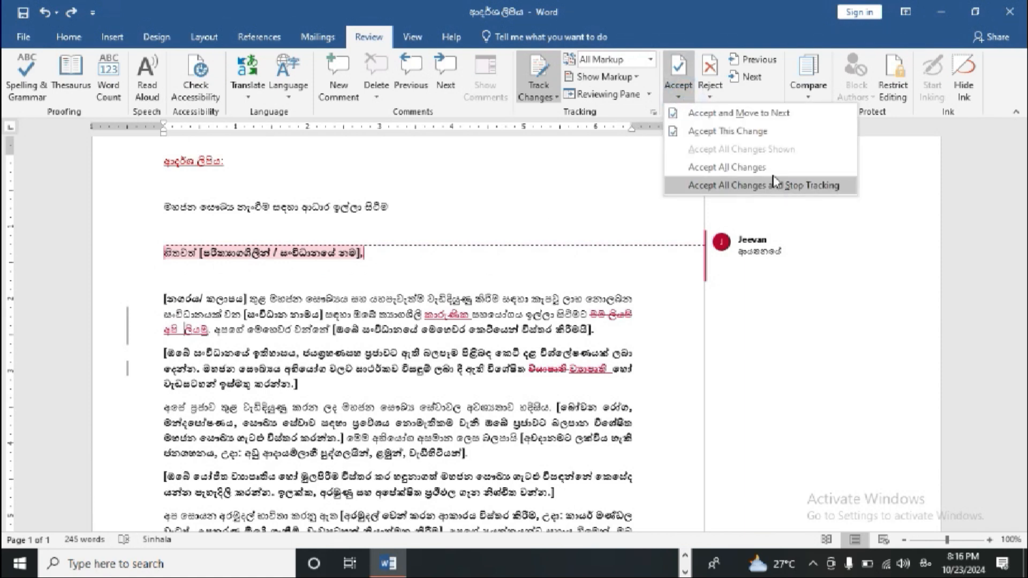
pyautogui.click(782, 187)
pyautogui.click(382, 95)
pyautogui.click(384, 93)
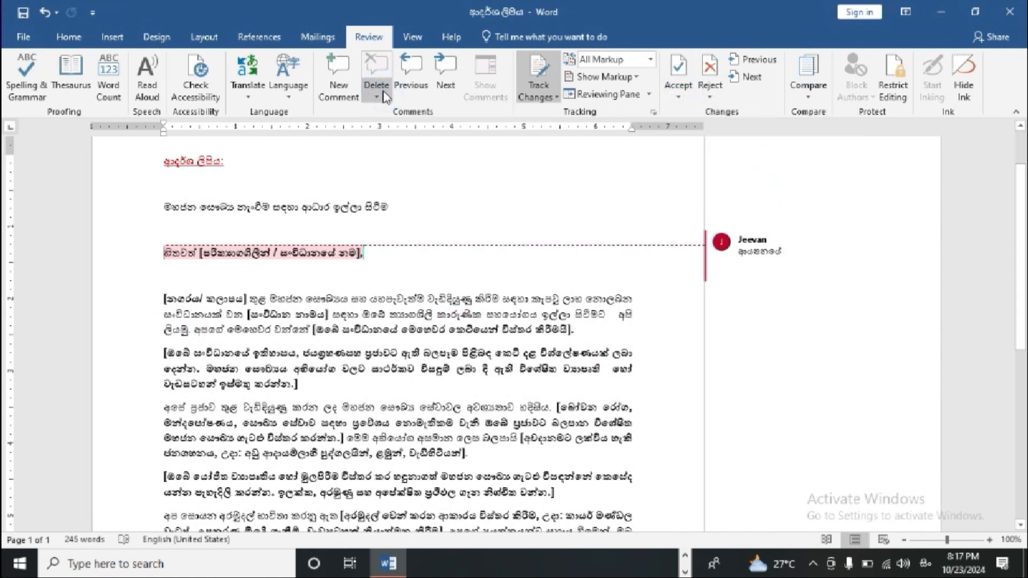
pyautogui.click(381, 74)
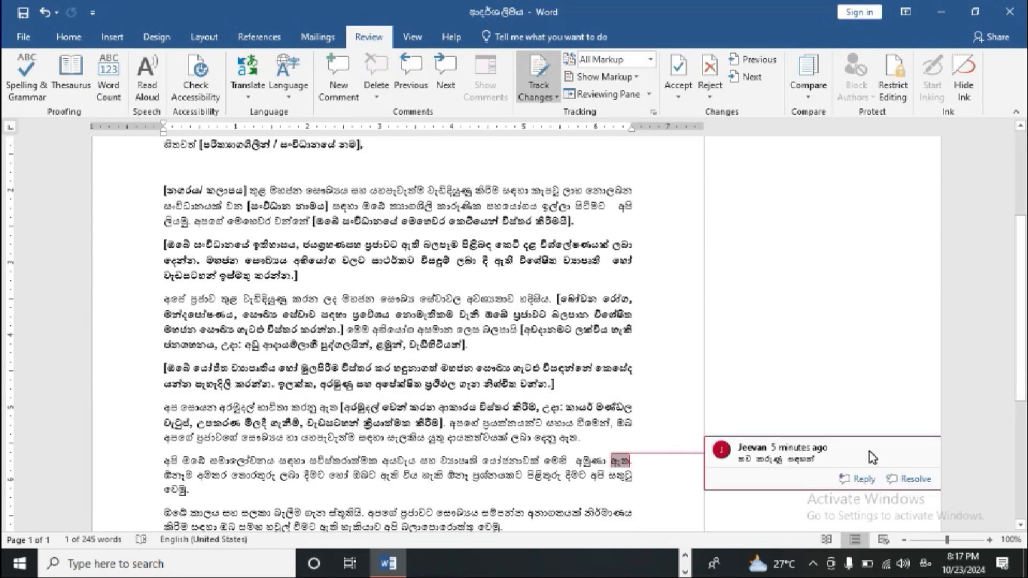
pyautogui.moveTo(824, 458); pyautogui.dragTo(738, 457)
pyautogui.click(381, 69)
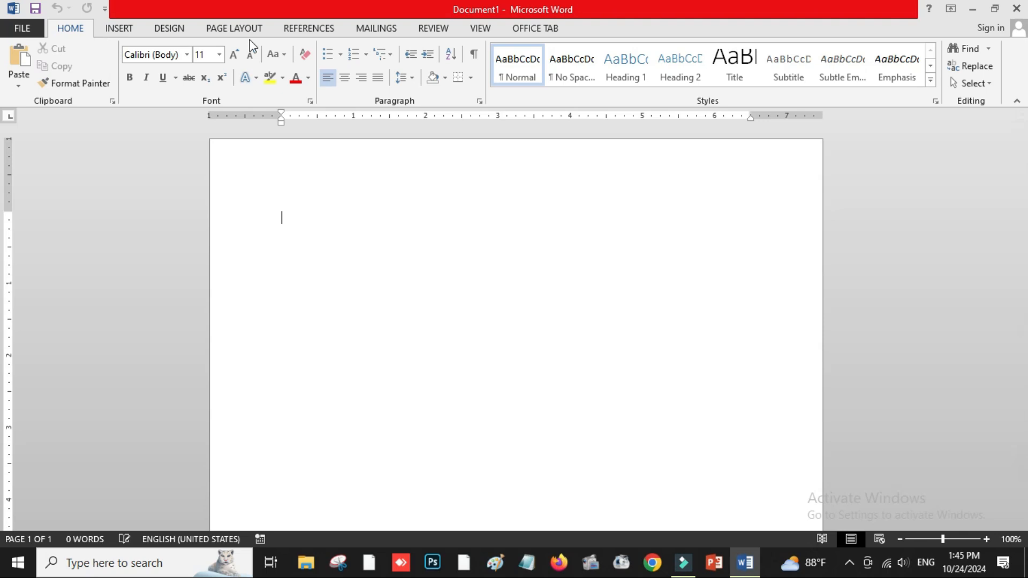
# Start a comparison of two document versions with Sigiriya.docx from the Desktop as the original document.
pyautogui.click(434, 33)
pyautogui.click(753, 69)
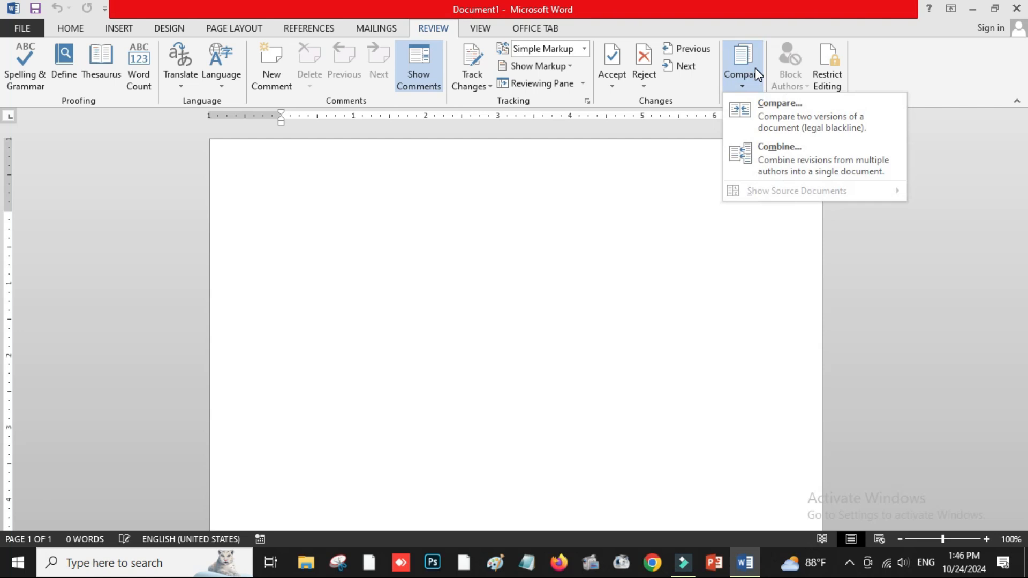
pyautogui.click(804, 121)
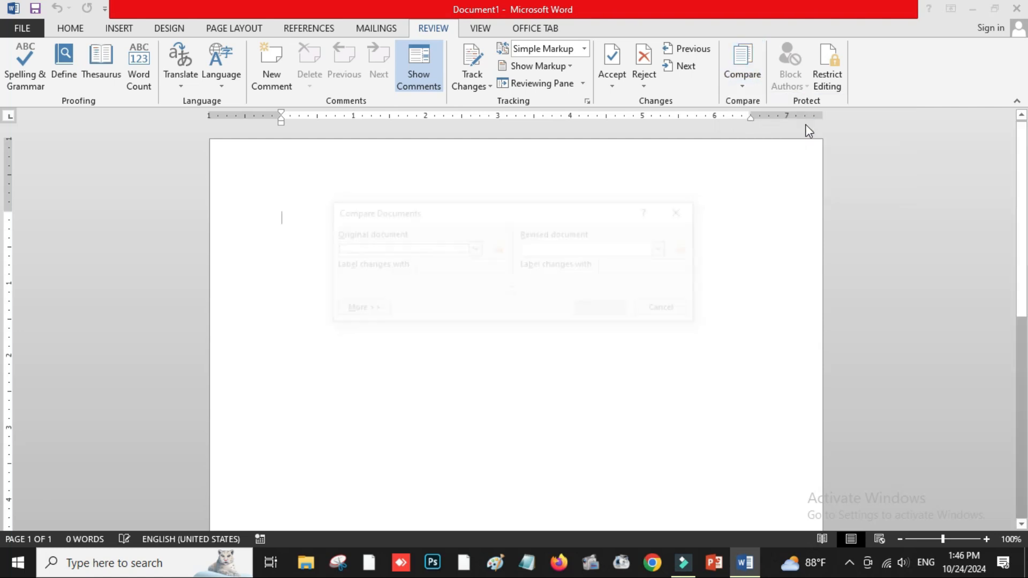
pyautogui.click(475, 249)
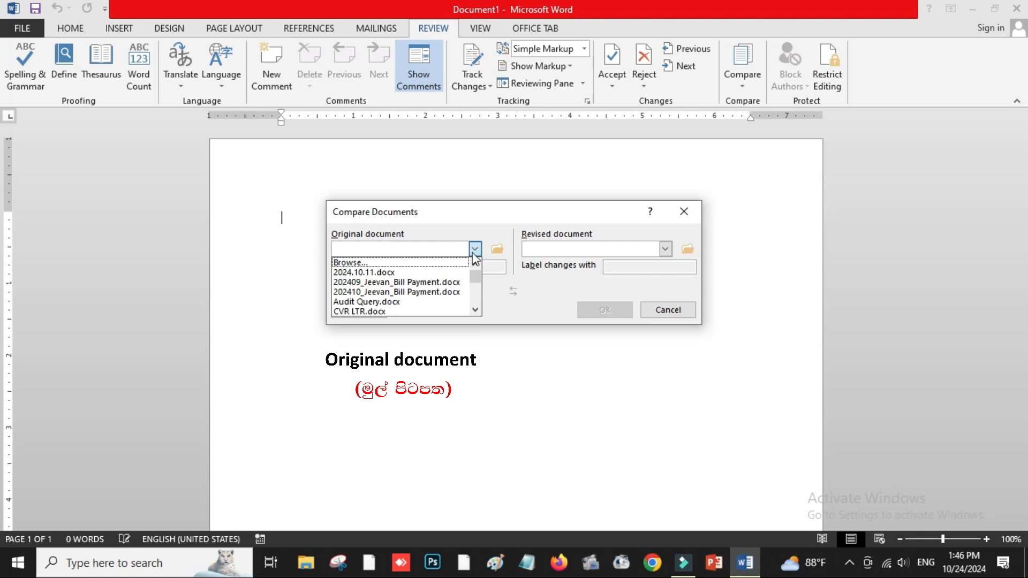
pyautogui.click(421, 263)
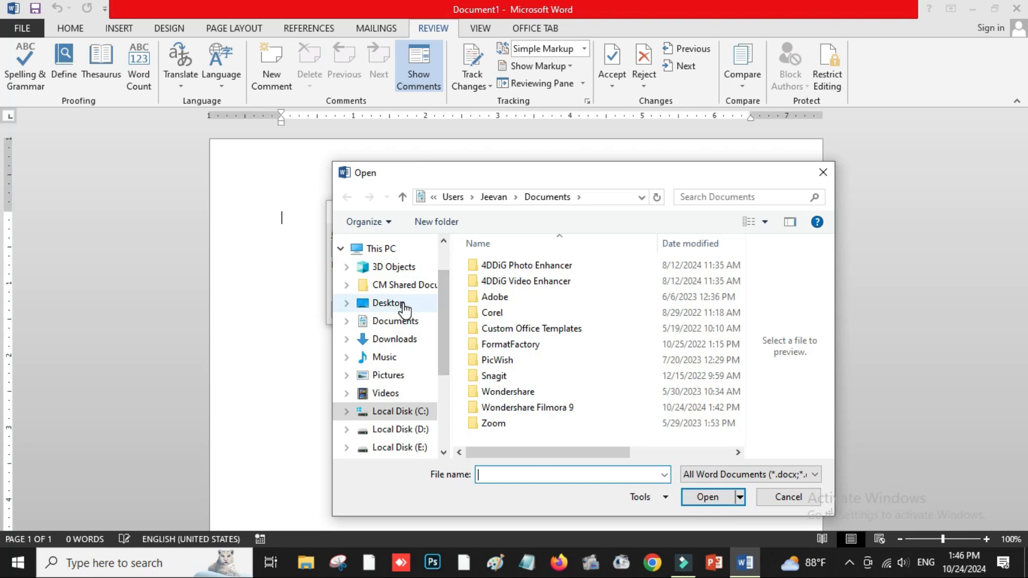
pyautogui.click(403, 305)
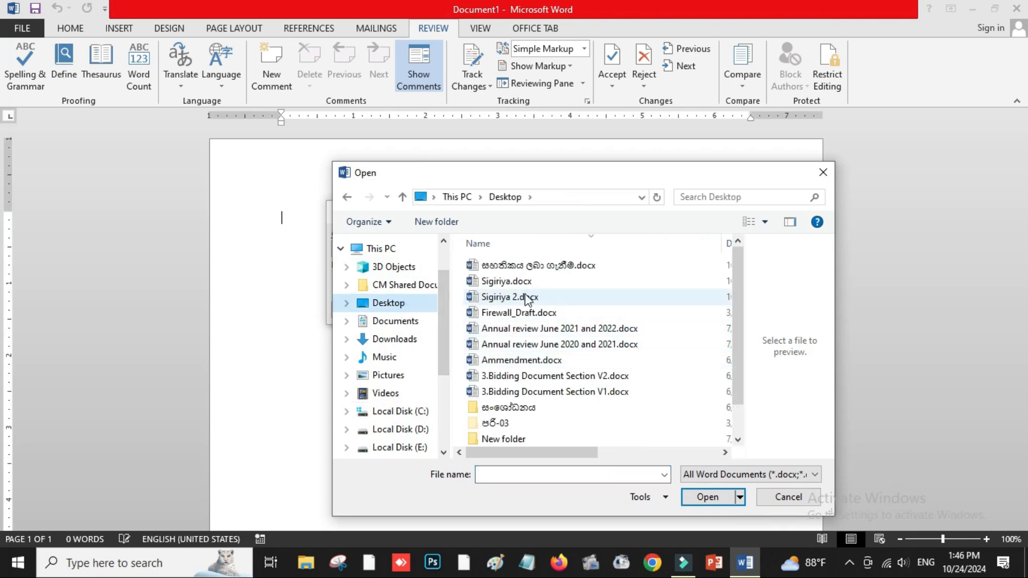
pyautogui.click(517, 282)
pyautogui.click(706, 498)
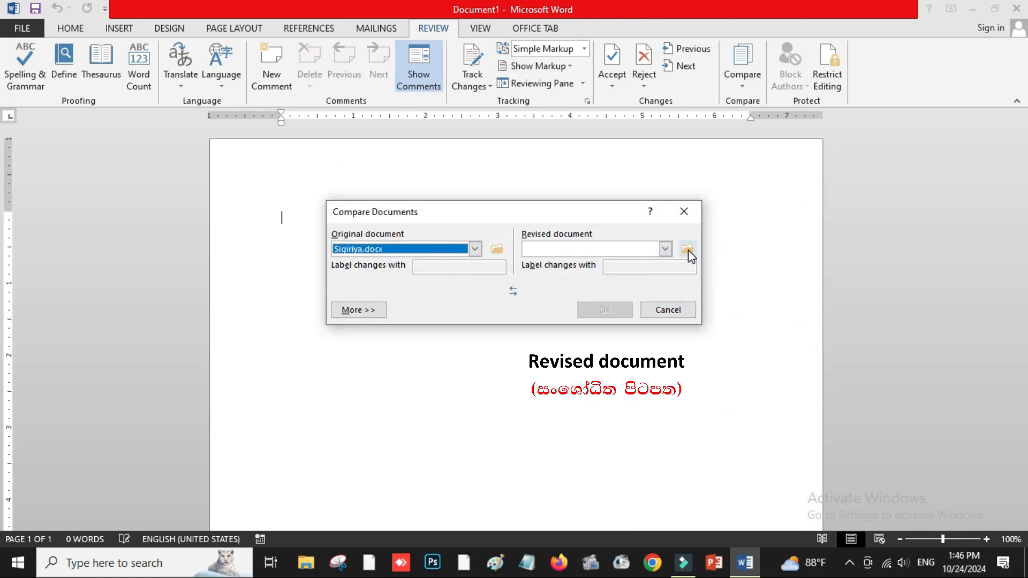
# Choose Sigiriya 2.docx from the Desktop as the revised document and run the comparison.
pyautogui.click(688, 249)
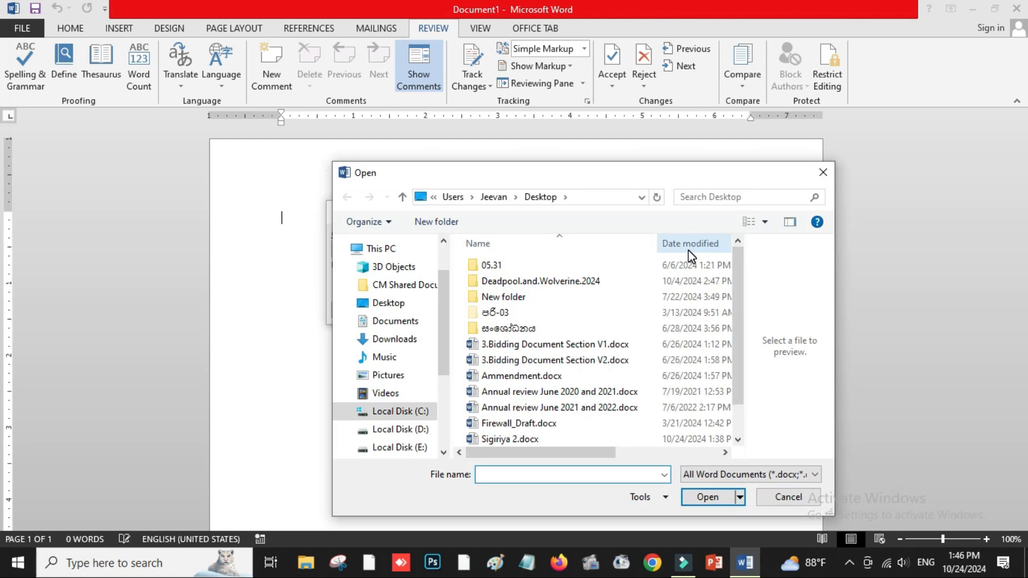
pyautogui.click(554, 437)
pyautogui.click(696, 498)
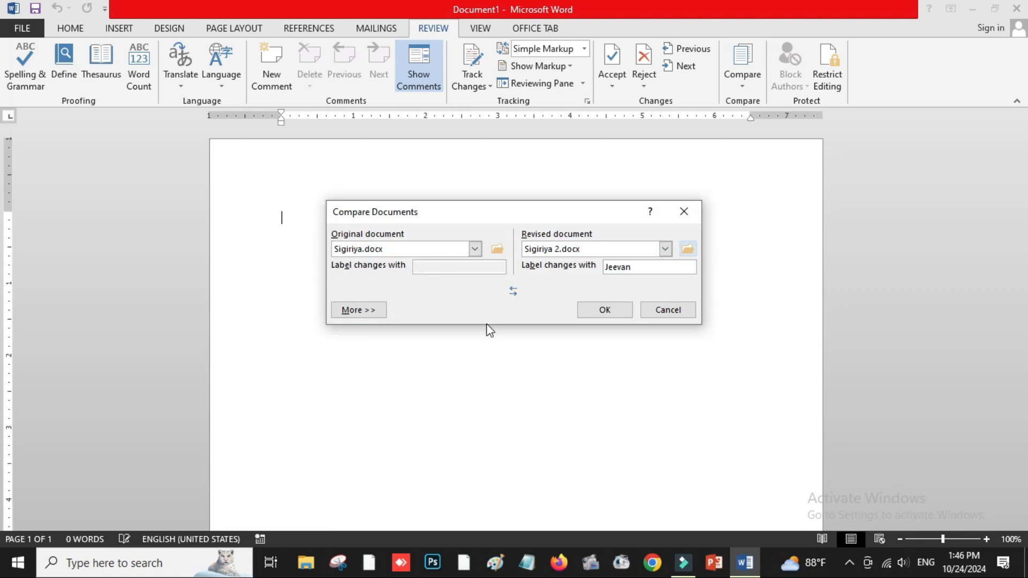
pyautogui.click(614, 310)
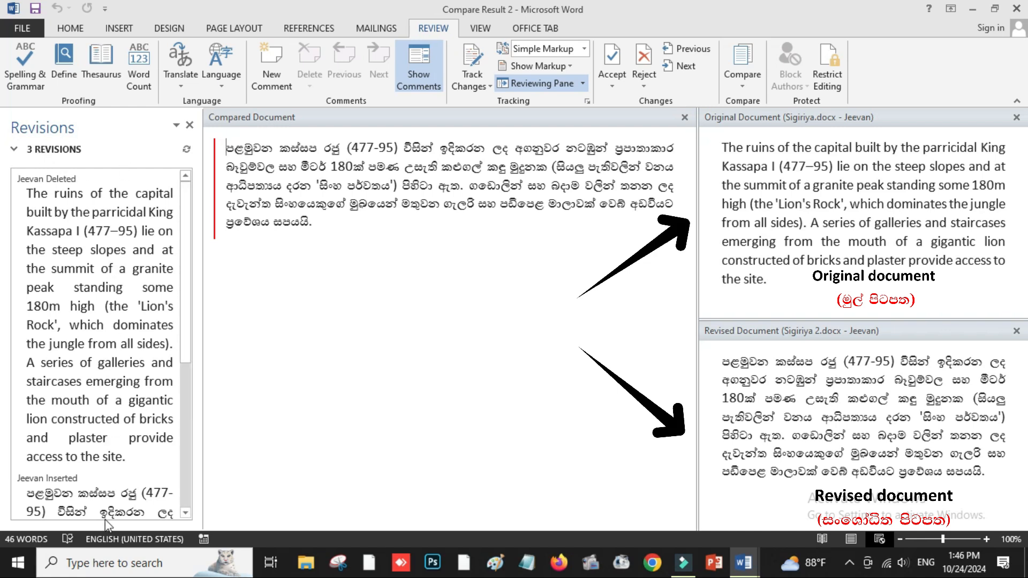
# Look through the list of revisions in the comparison result and close the Revisions pane.
pyautogui.scroll(-3, 96, 345)
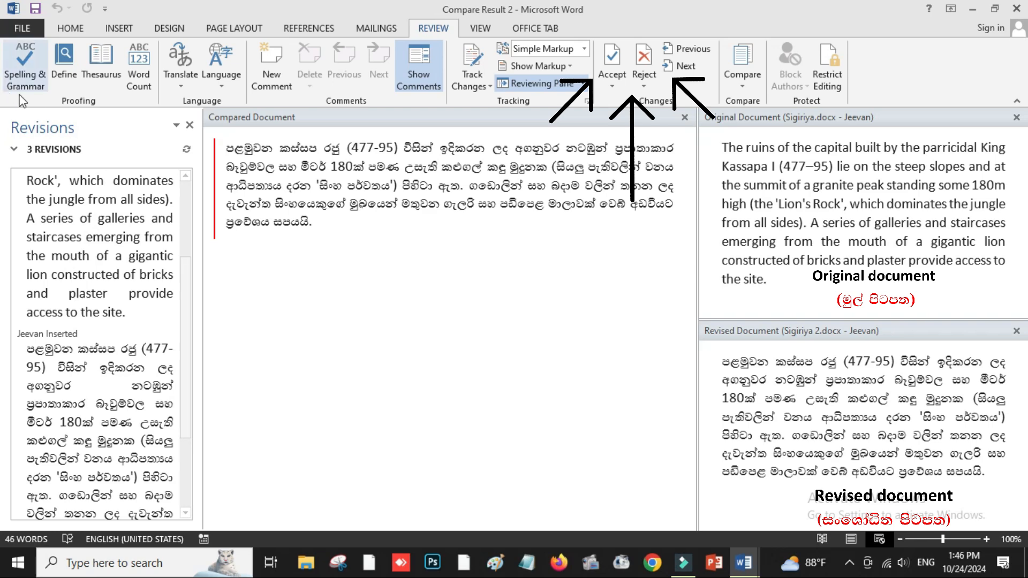
pyautogui.click(190, 125)
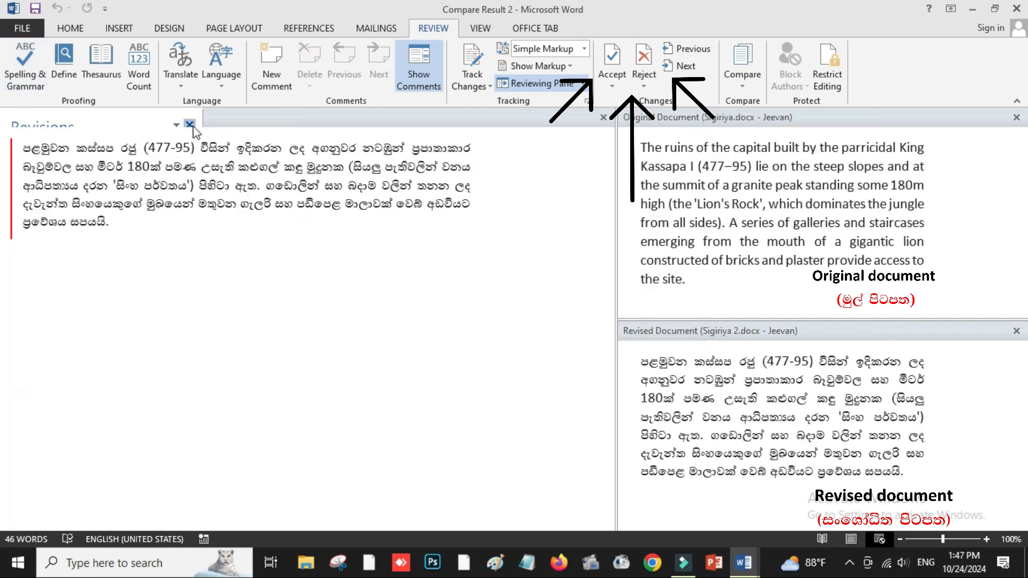